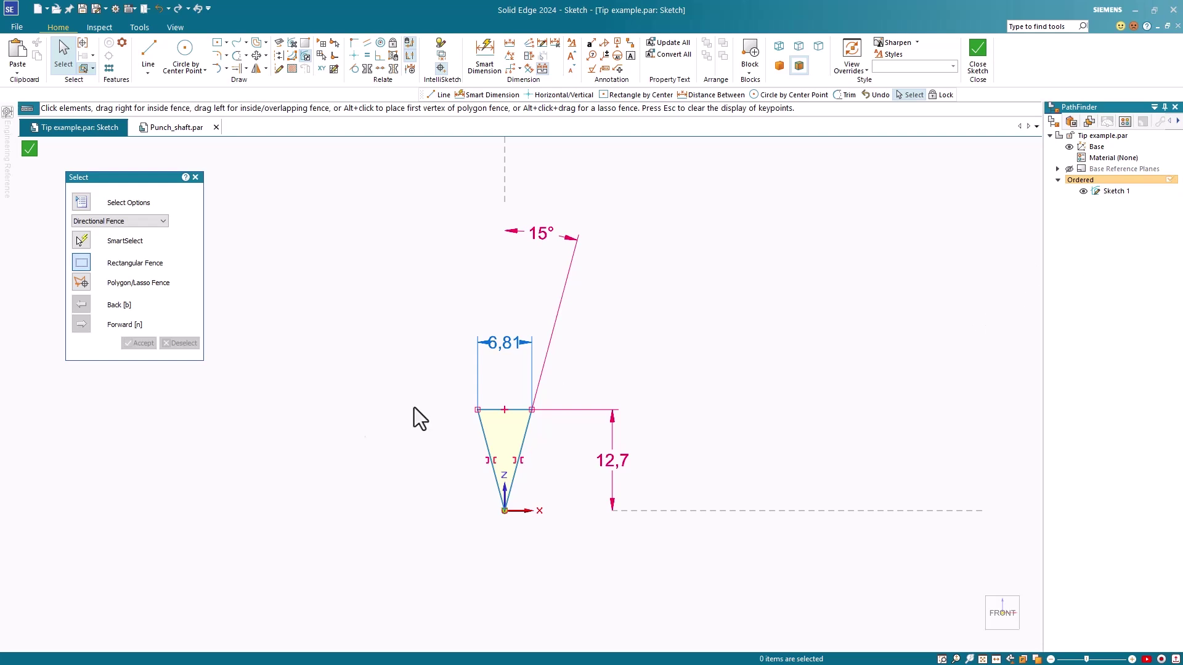
# Step: Change the 12,7 tip height to 16 and the 15° angle to 20°, then go to Punch_shaft.par
pyautogui.click(613, 474)
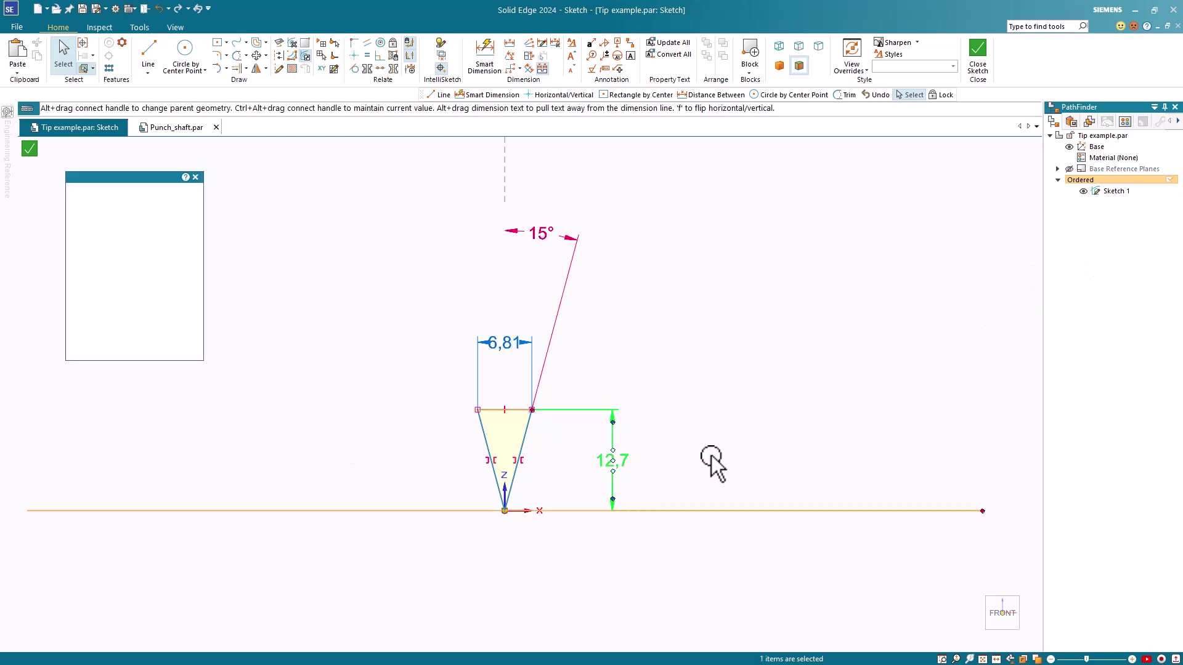
pyautogui.write('16')
pyautogui.press('Return')
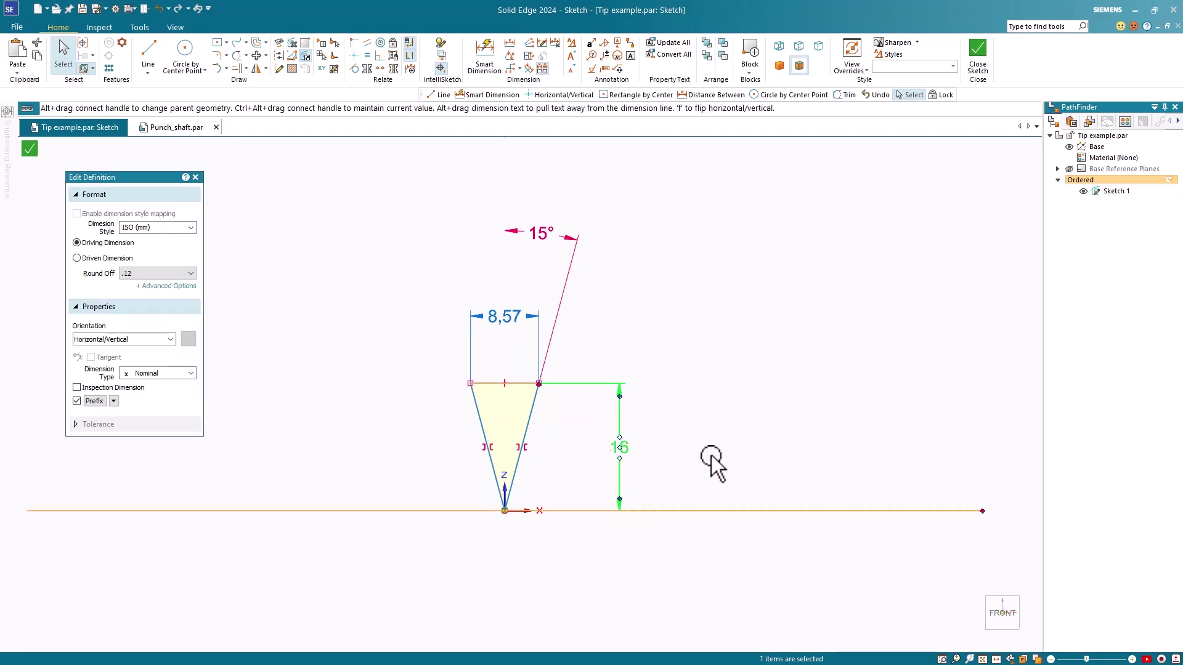
pyautogui.click(545, 241)
pyautogui.write('20')
pyautogui.press('Return')
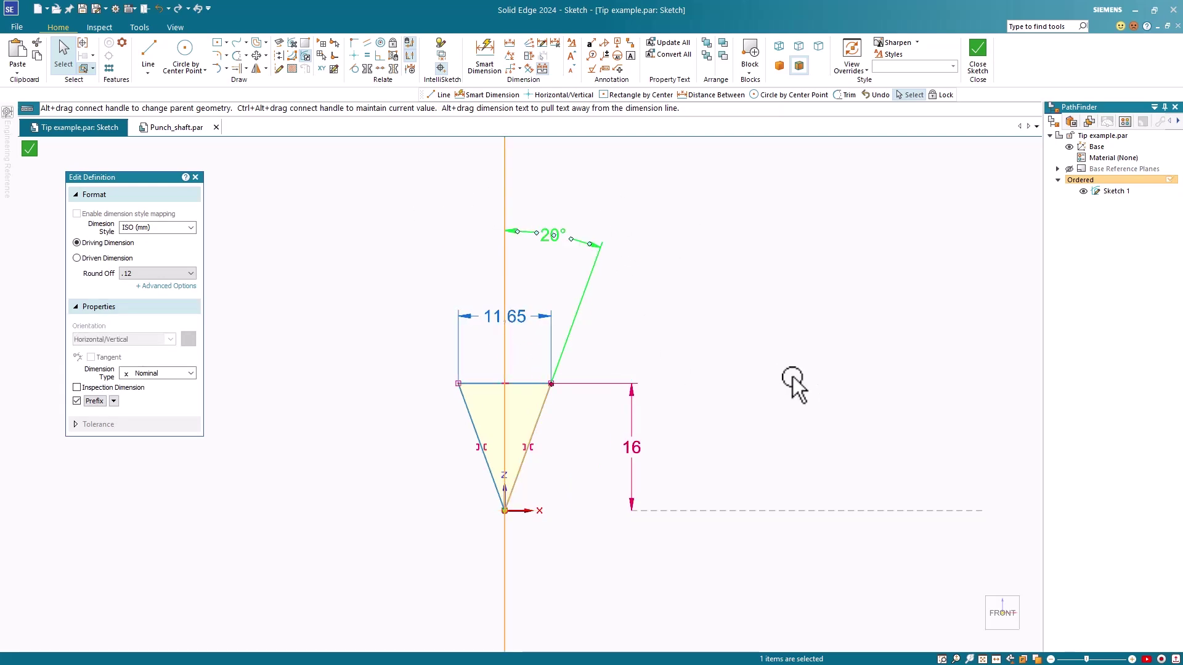
pyautogui.click(166, 126)
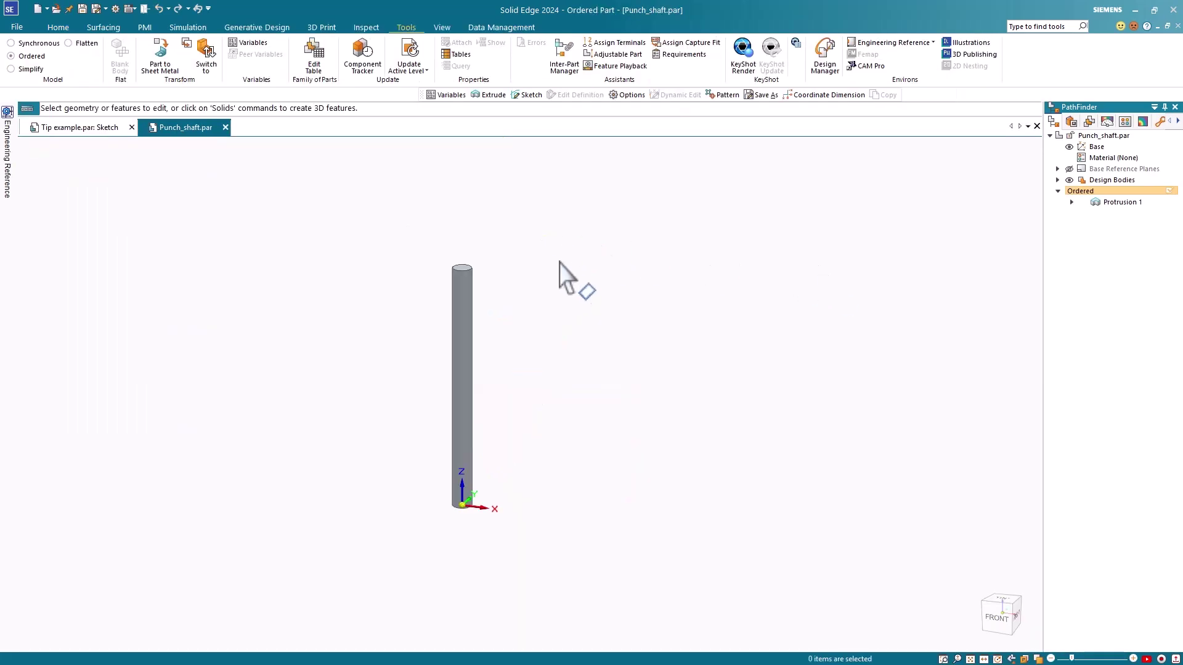
# Step: Open Punch_shaft's Variable Table, showing Shaft_diam 6.81 mm and Shaft_length 88.90 mm, and select the empty row
pyautogui.click(250, 42)
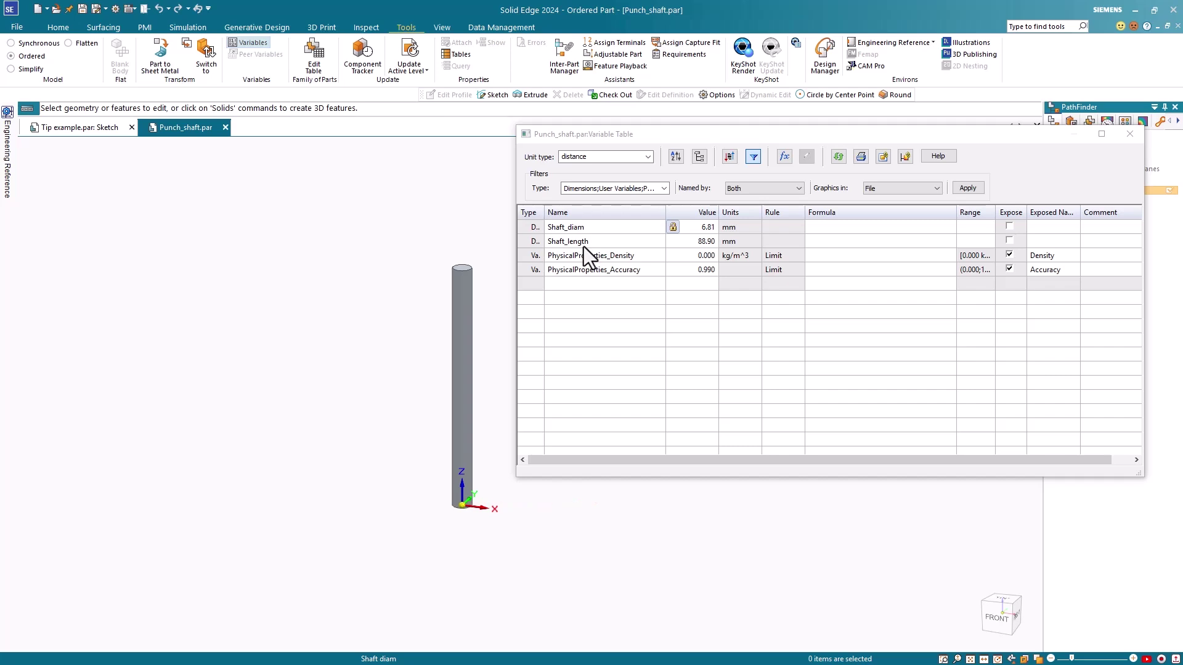
pyautogui.click(583, 285)
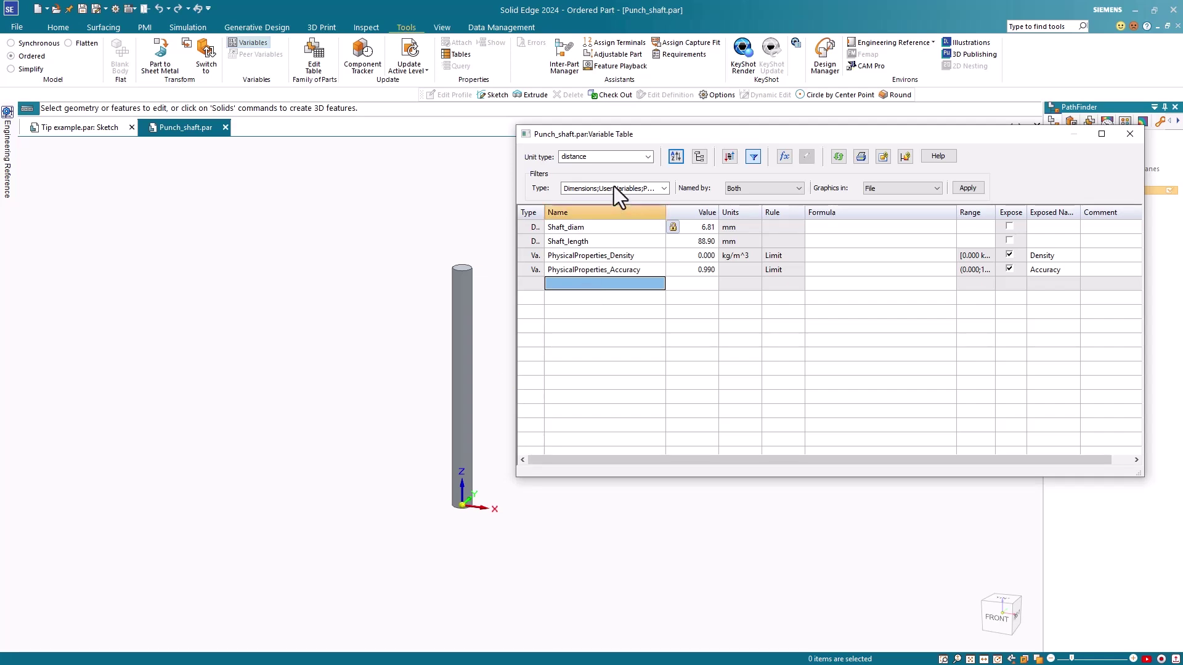
# Step: Add an angle-type variable Tip_angle with value 15°
pyautogui.click(648, 156)
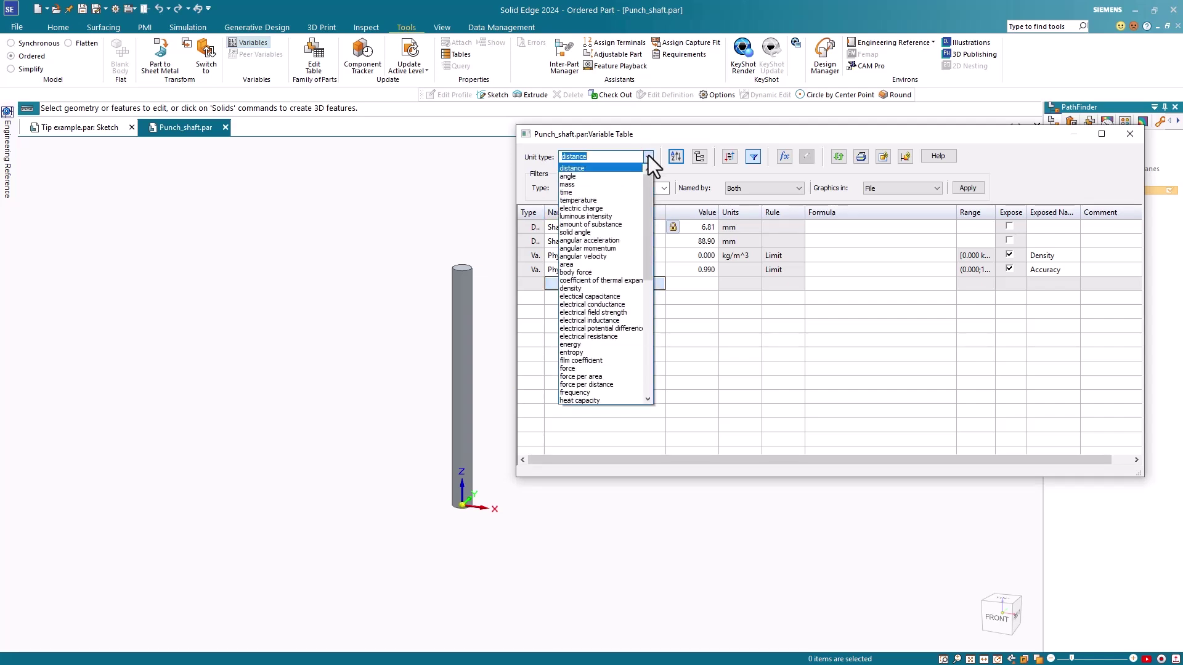
pyautogui.click(613, 176)
pyautogui.click(580, 283)
pyautogui.write('Tip_angle')
pyautogui.press('Tab')
pyautogui.write('15')
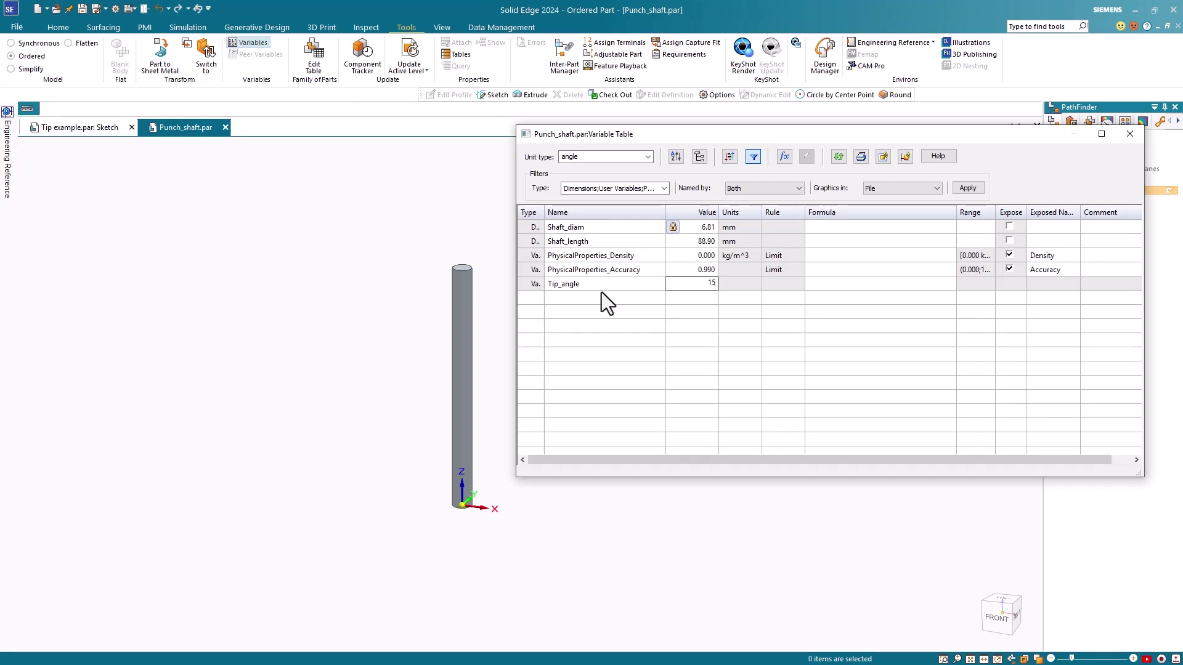
pyautogui.press('Tab')
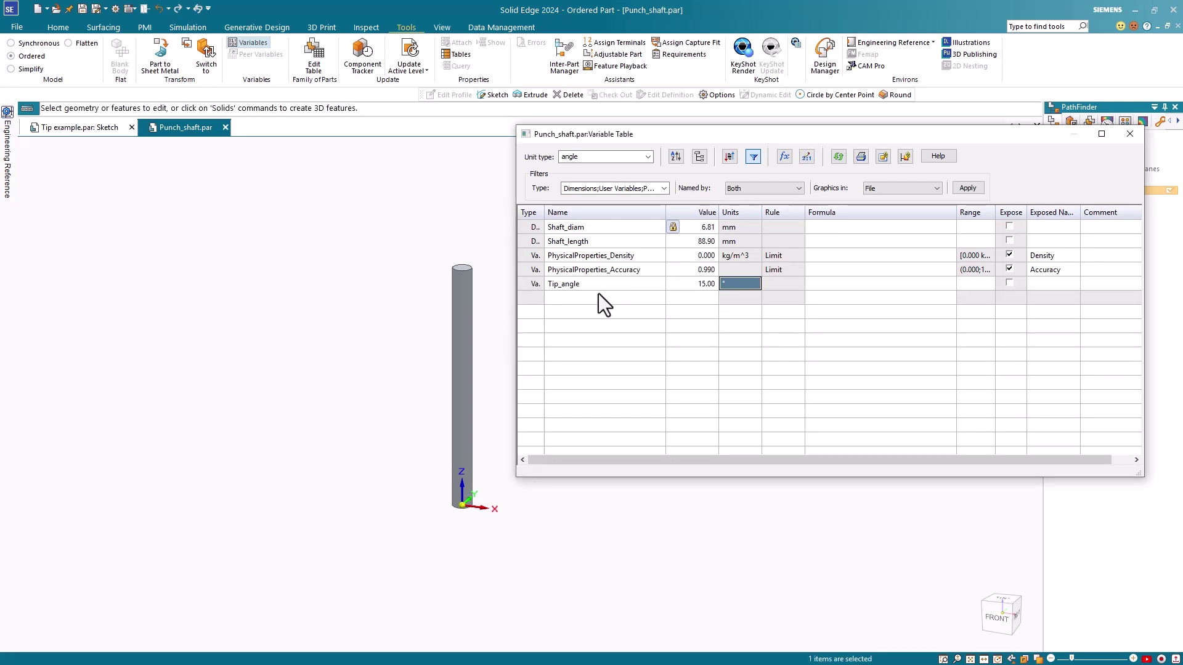
# Step: Add a distance-type variable Tip_length with value 12.70 mm
pyautogui.click(594, 300)
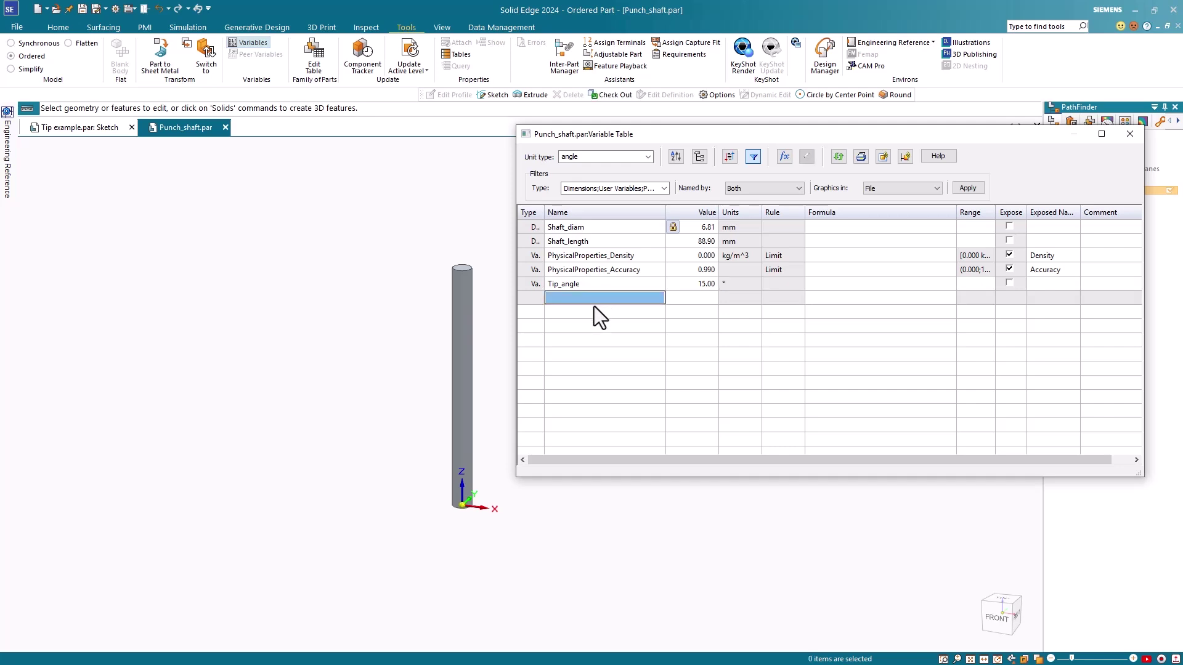
pyautogui.write('Tip_length')
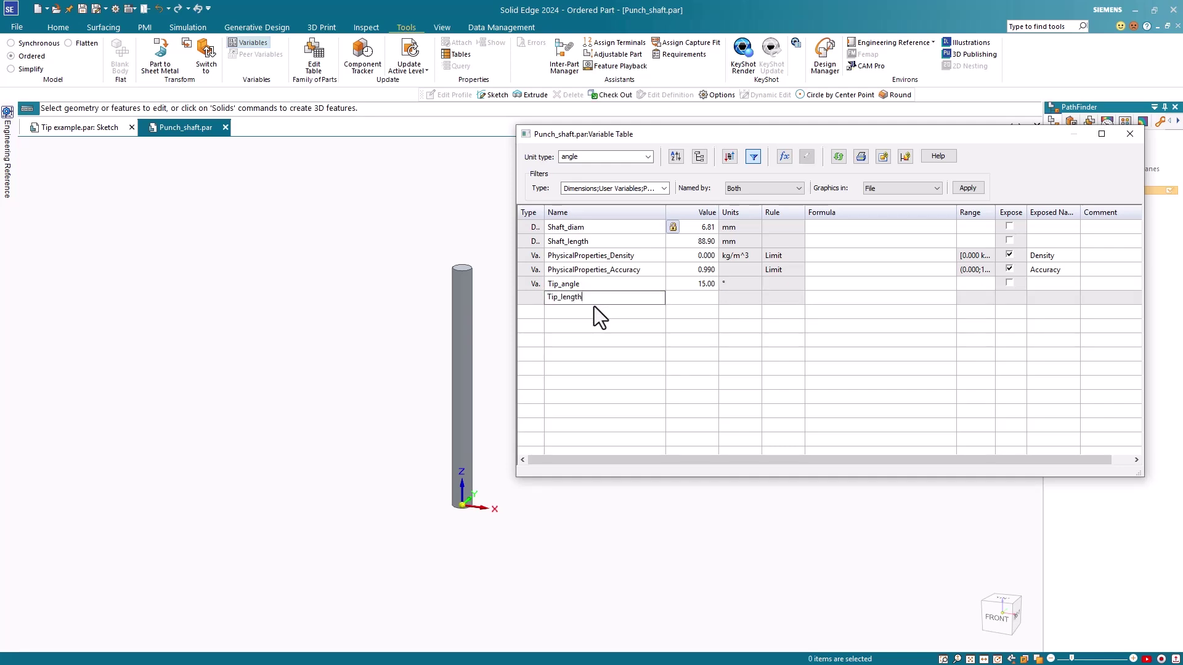
pyautogui.click(648, 157)
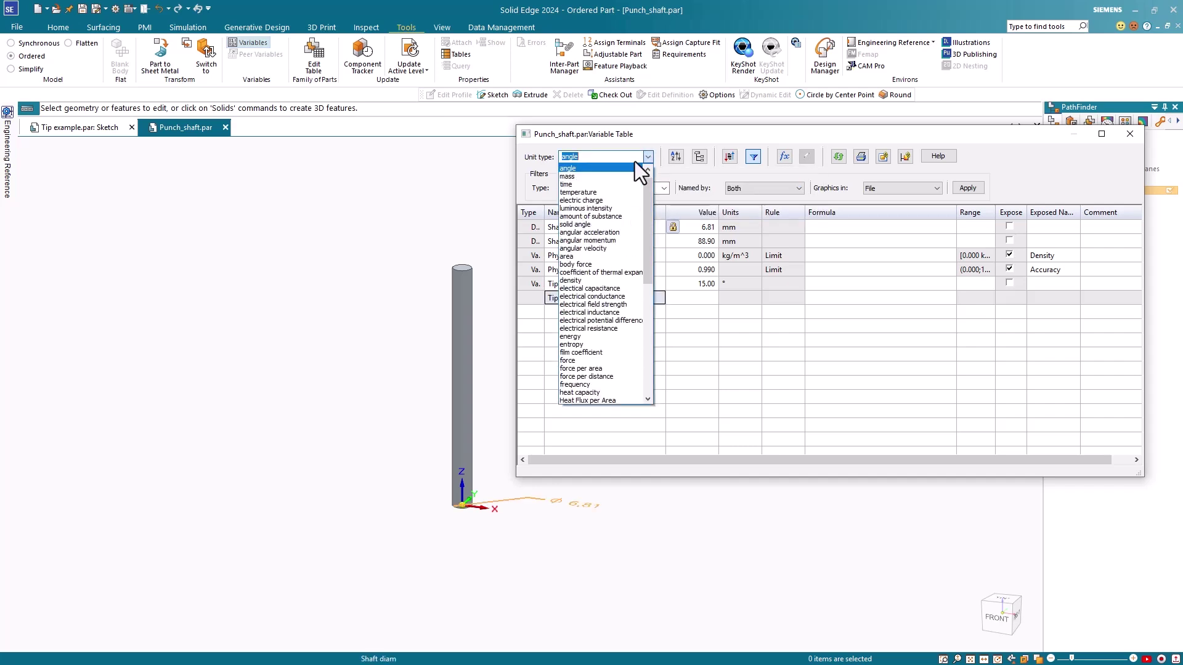
pyautogui.click(582, 168)
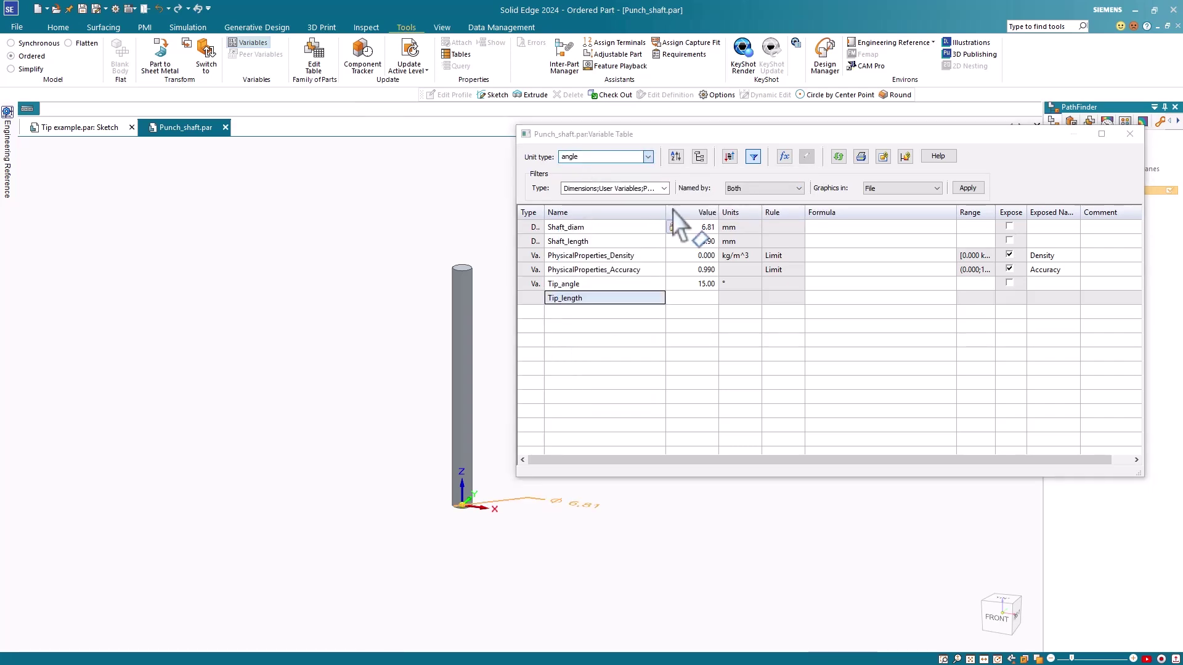
pyautogui.click(693, 342)
pyautogui.click(701, 300)
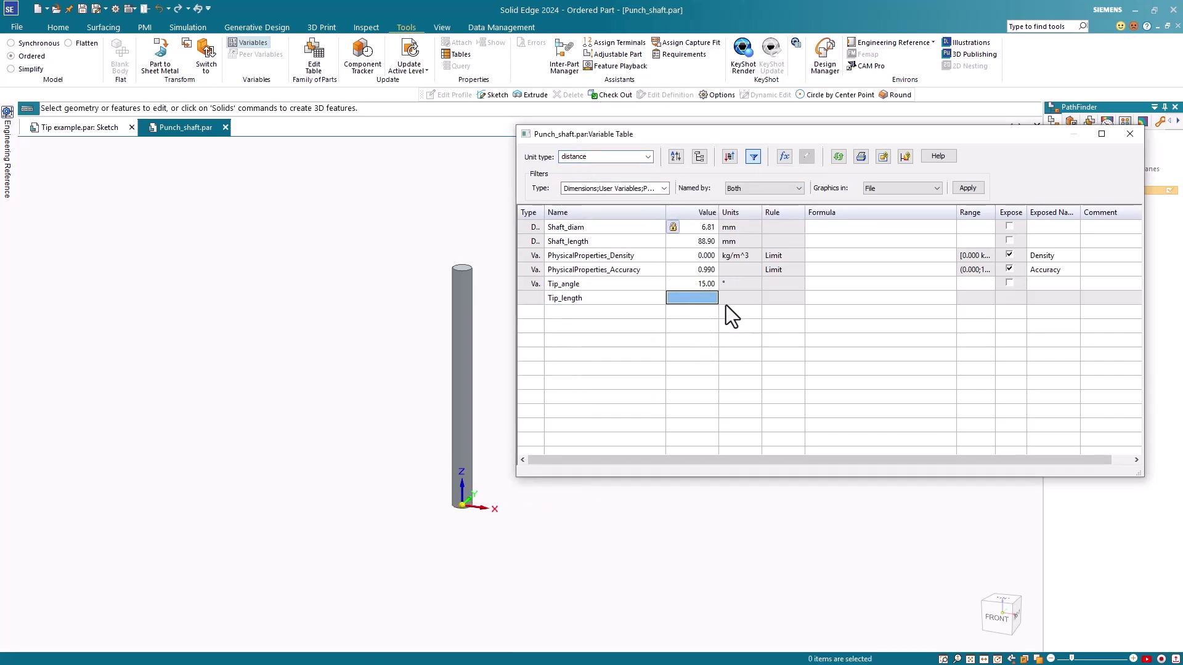
pyautogui.write('12.7')
pyautogui.press('Tab')
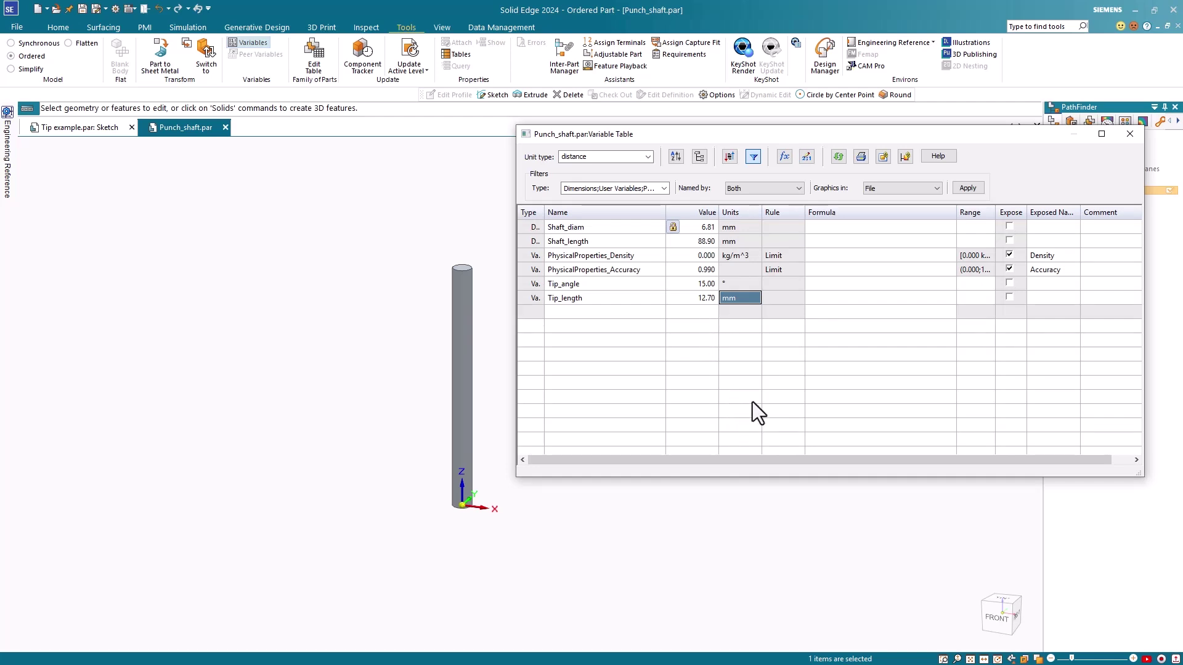
# Step: Add a new variable named pi and start its formula with '='
pyautogui.click(563, 312)
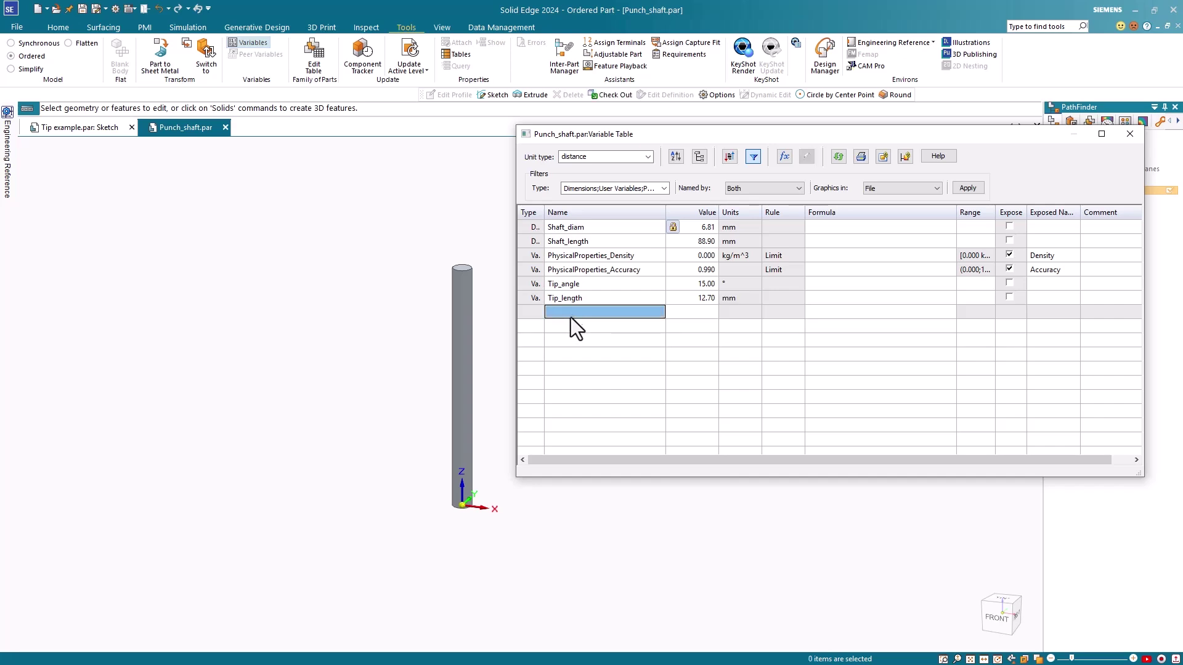
pyautogui.write('pi')
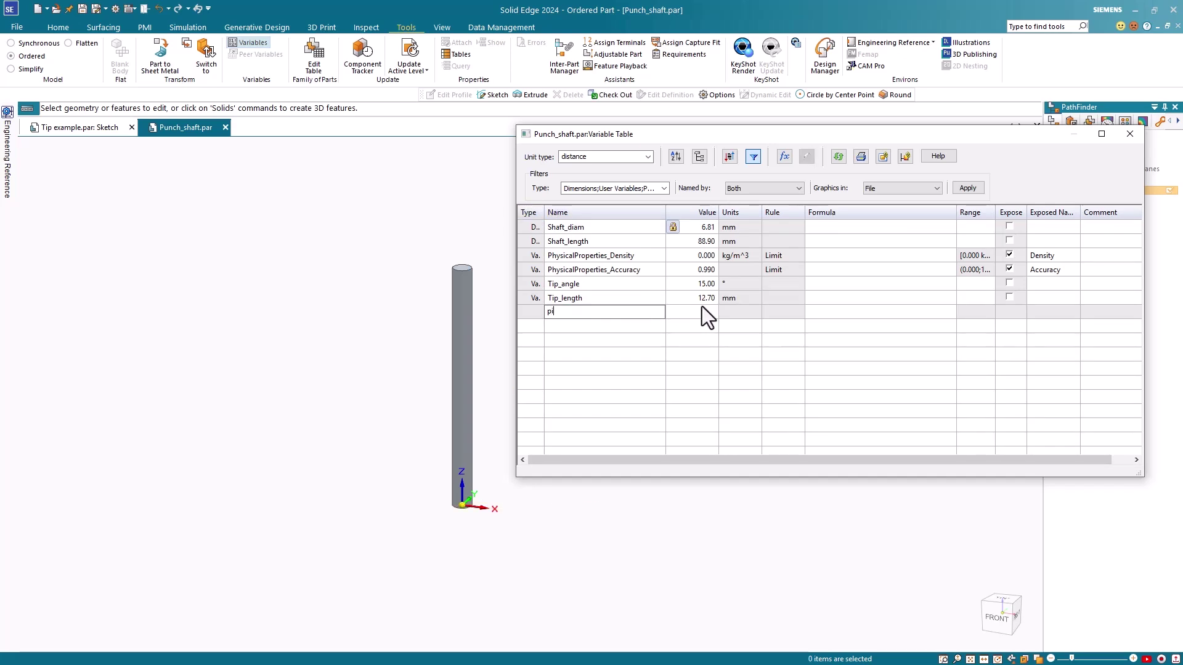
pyautogui.click(835, 311)
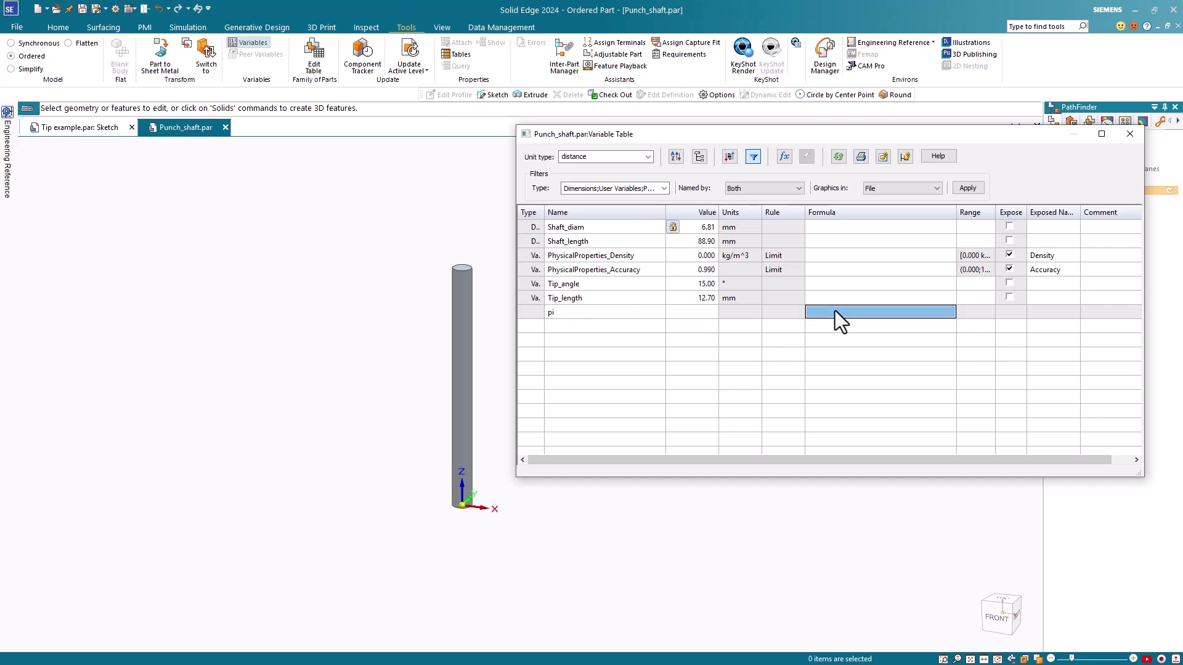
pyautogui.write('=')
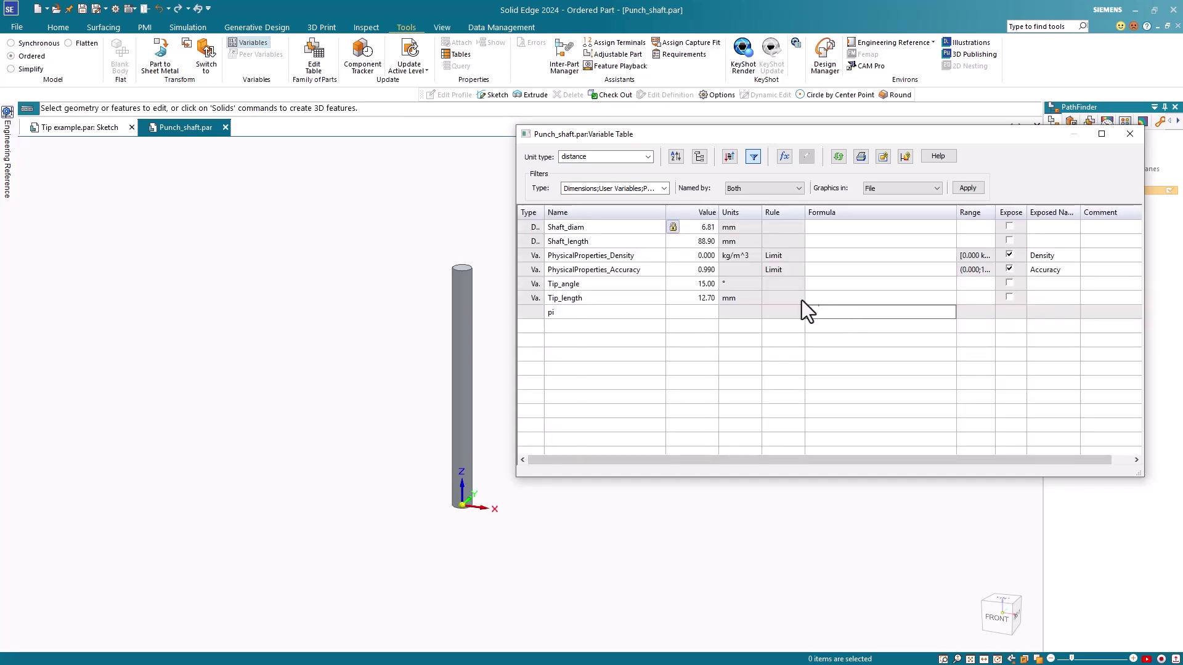
# Step: Insert the PI() function from the Function Wizard's All category so pi evaluates to 3.14
pyautogui.click(785, 157)
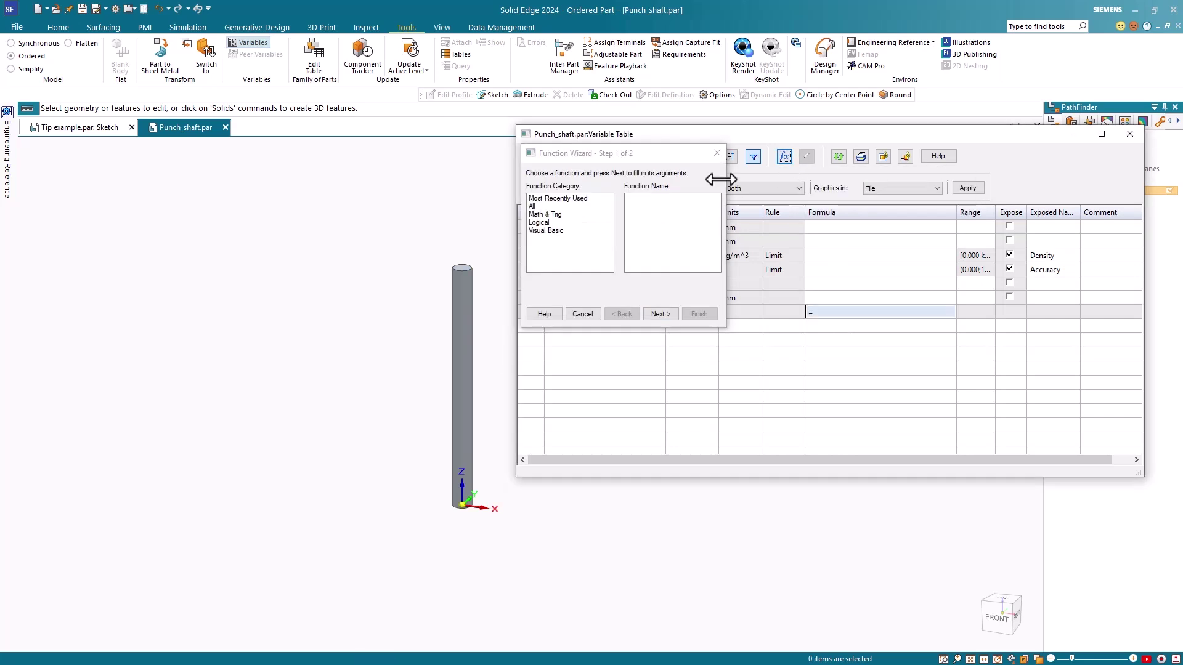
pyautogui.click(534, 206)
pyautogui.scroll(-1, 655, 249)
pyautogui.click(631, 262)
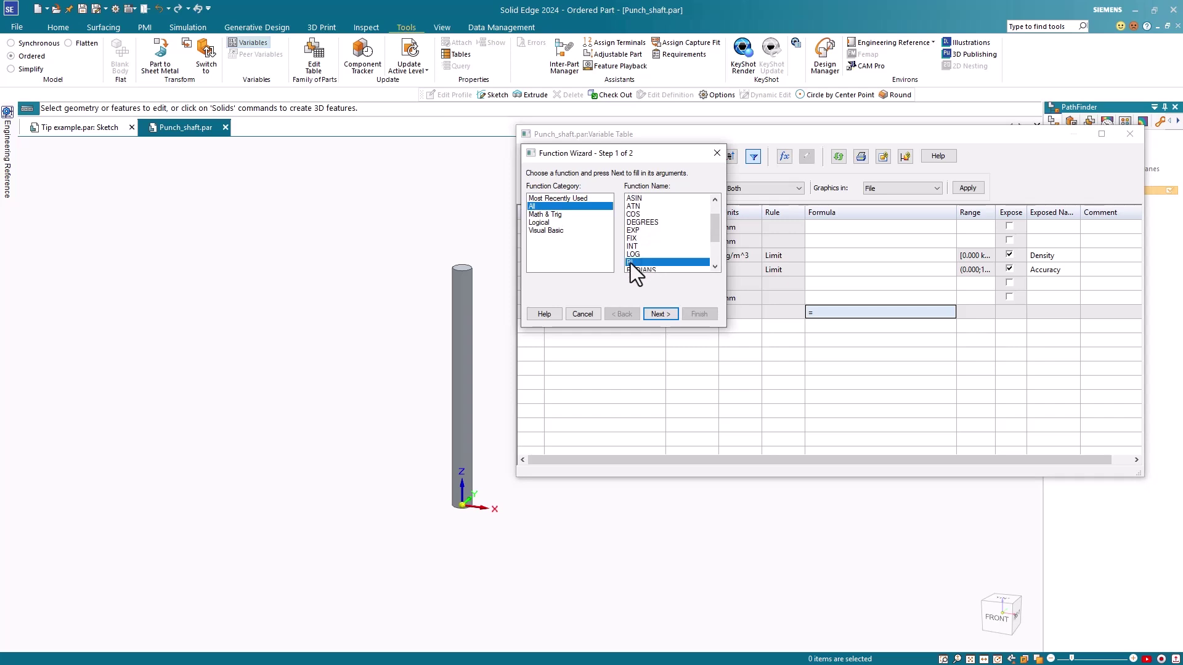
pyautogui.click(662, 316)
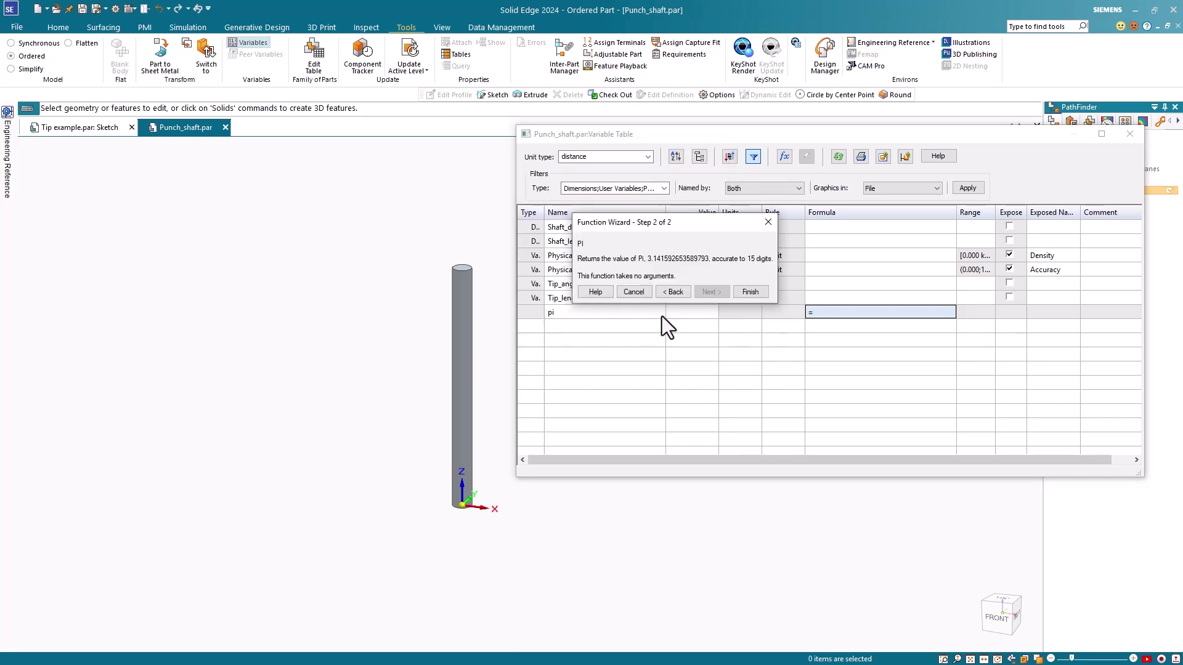
pyautogui.click(749, 291)
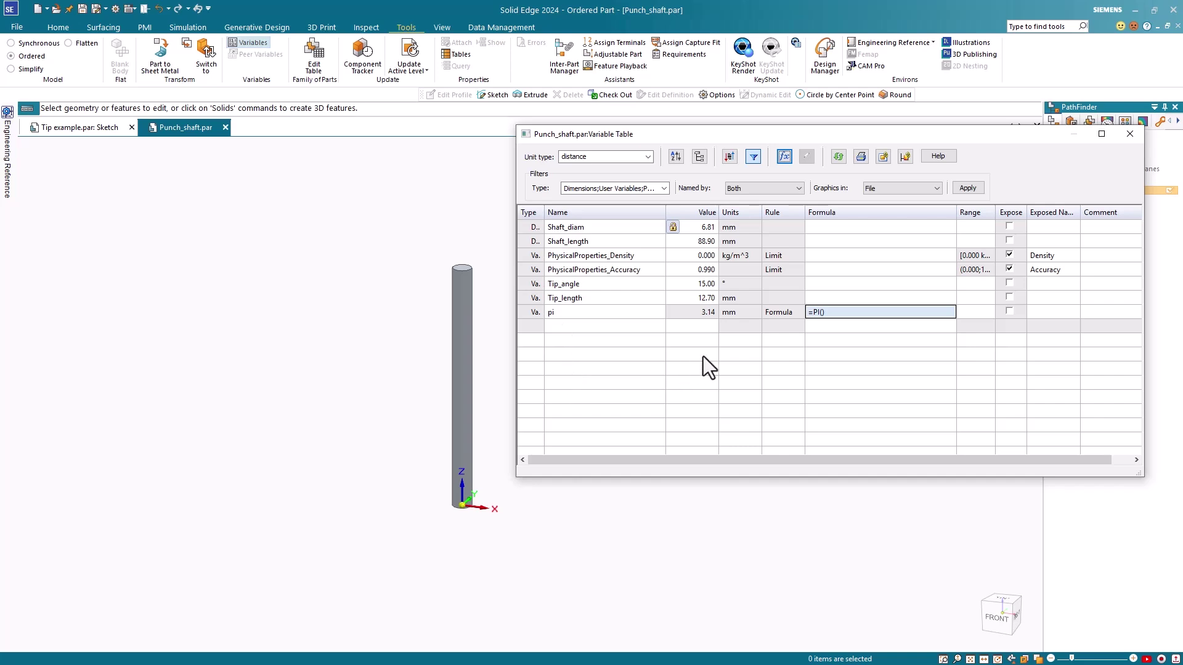
pyautogui.press('Return')
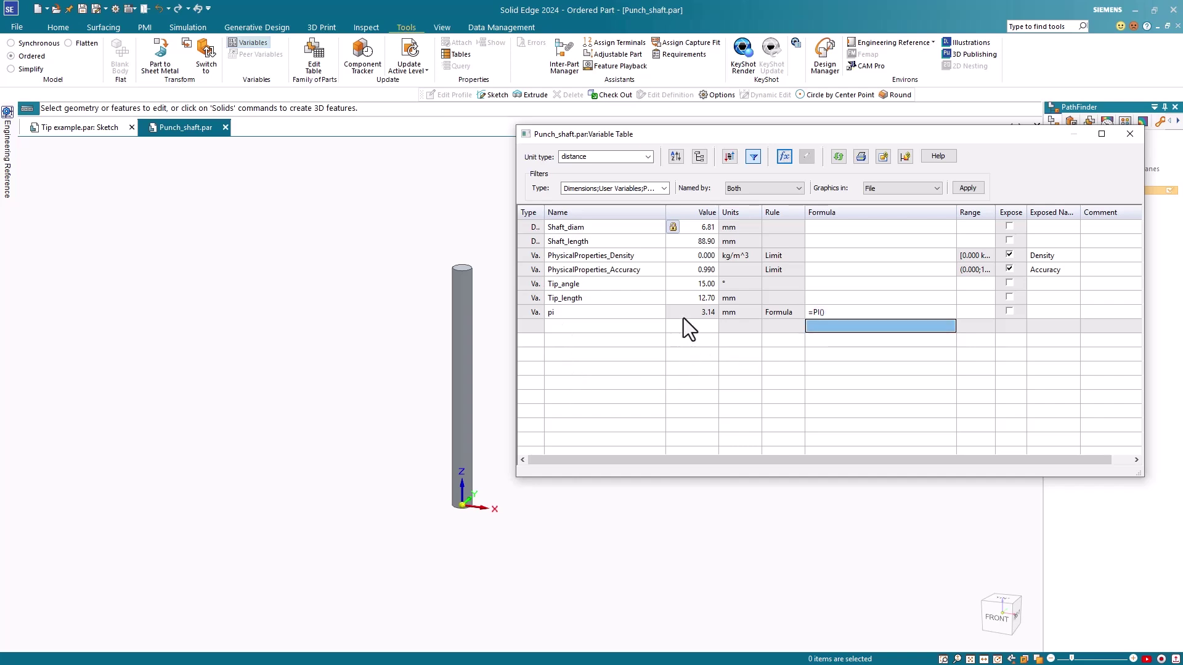
pyautogui.click(575, 324)
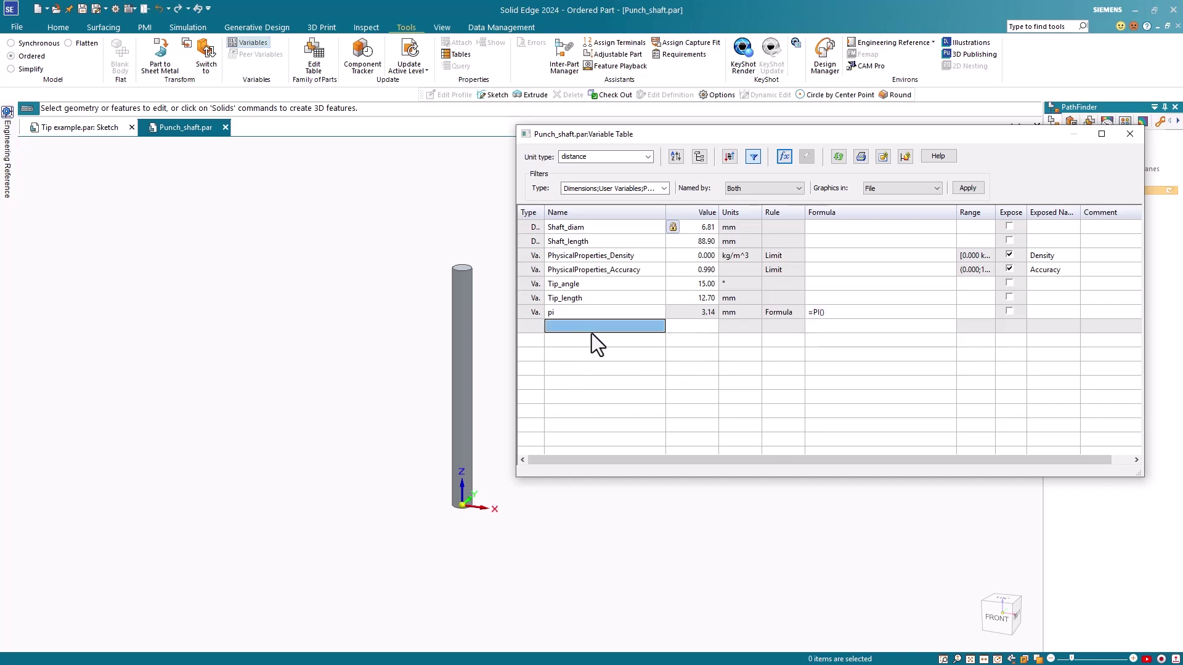
# Step: Add Tip_rads with the formula =Tip_angle/(180/pi), evaluating to 0.26
pyautogui.write('Tip_')
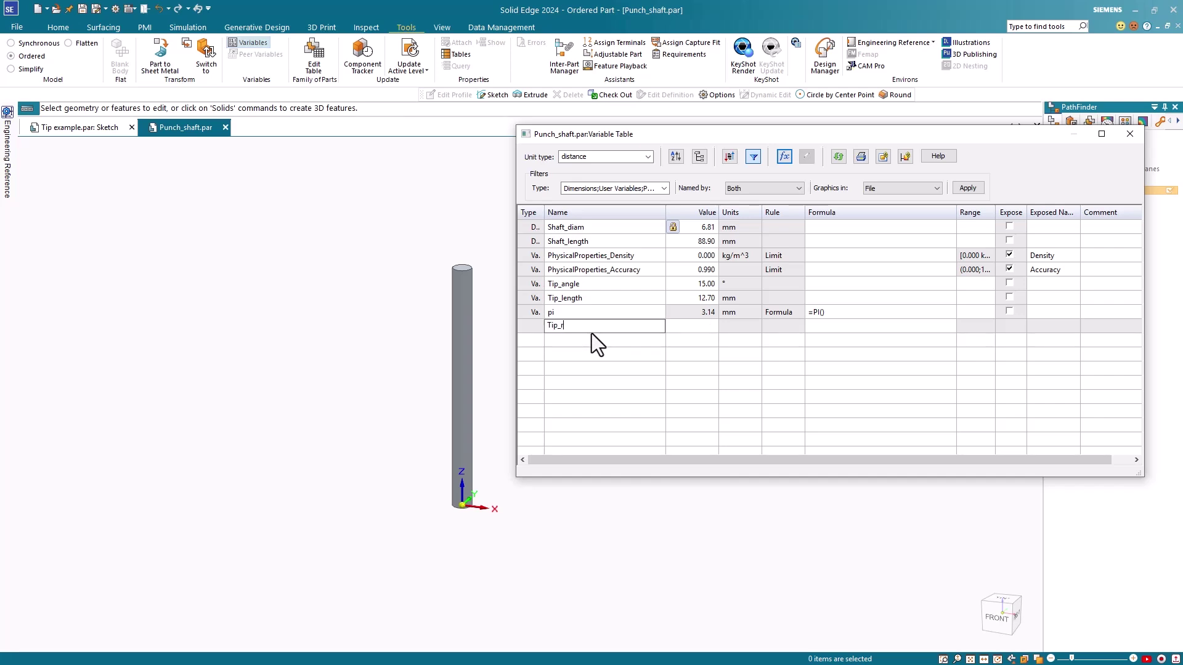
pyautogui.write('rads')
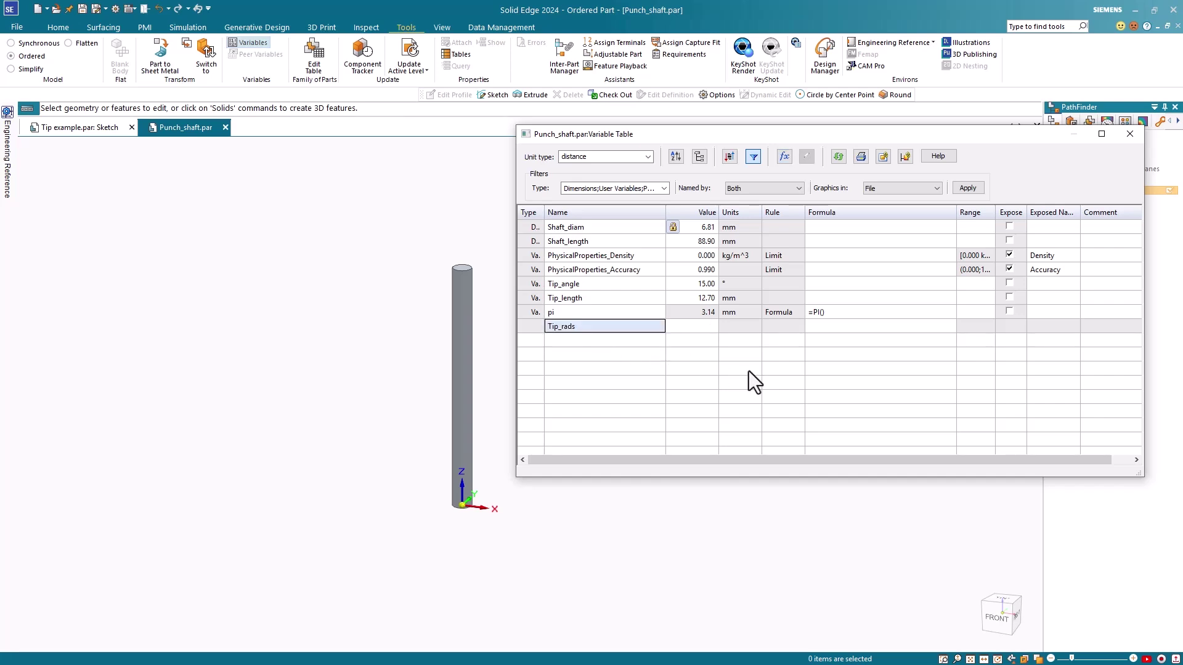
pyautogui.click(823, 327)
pyautogui.write('=')
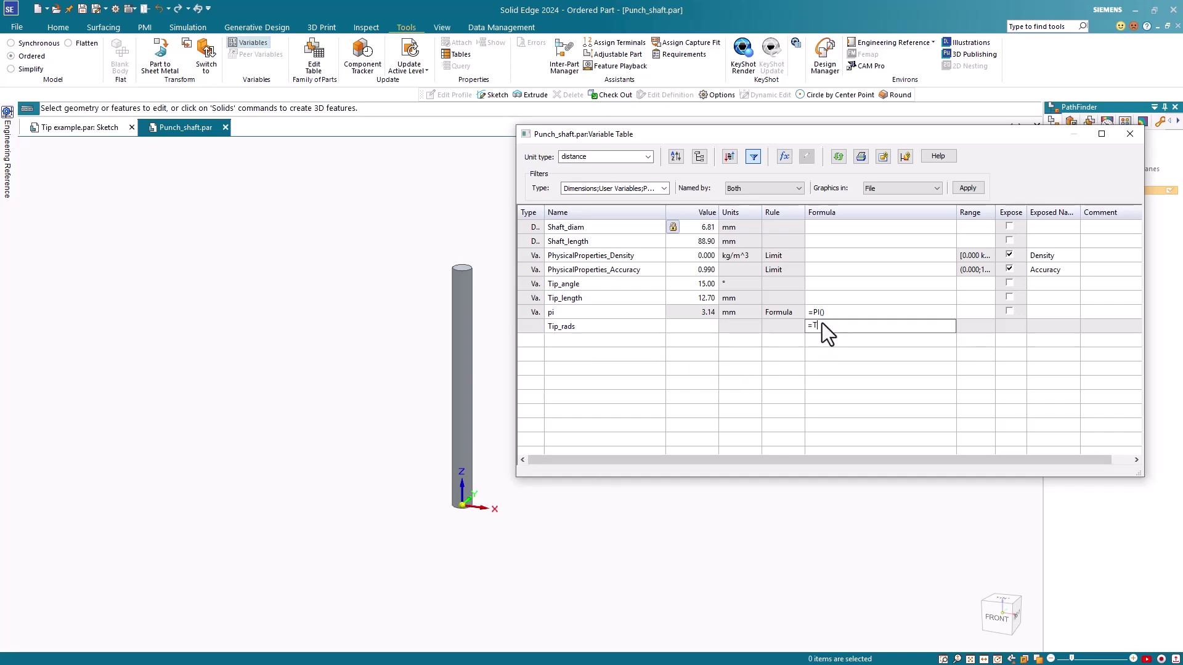
pyautogui.write('Tip_angle/(180/pi)')
pyautogui.press('Return')
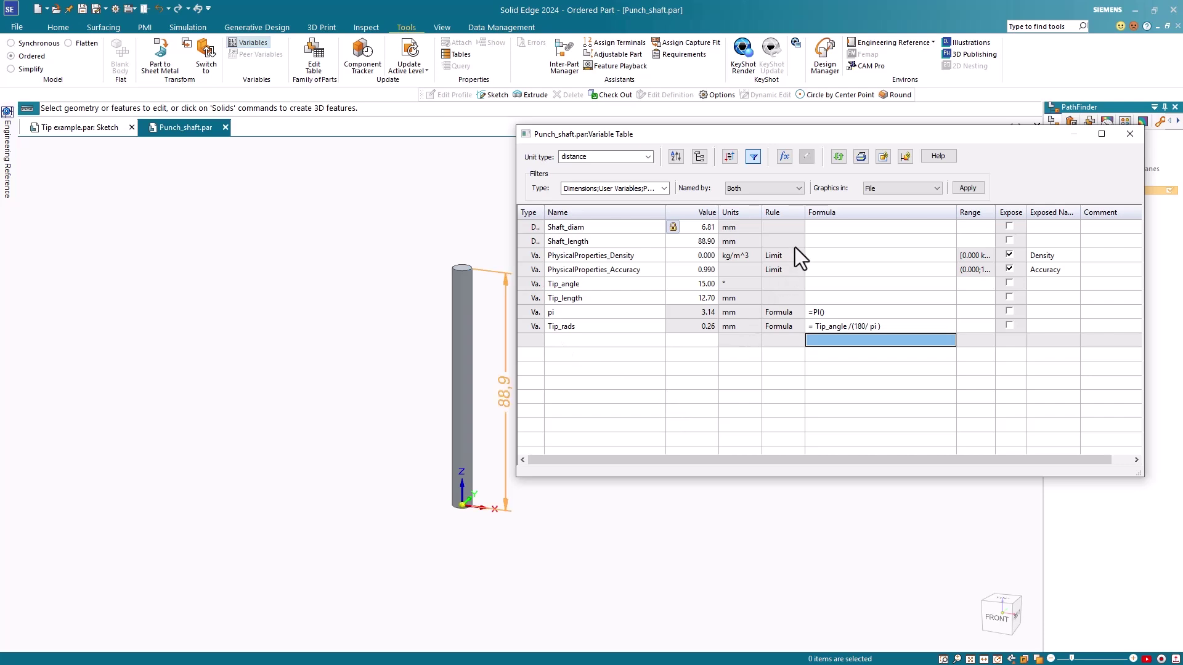
# Step: Start Shaft_diam's formula with TAN(Tip_rads) from the Math & Trig functions
pyautogui.click(816, 227)
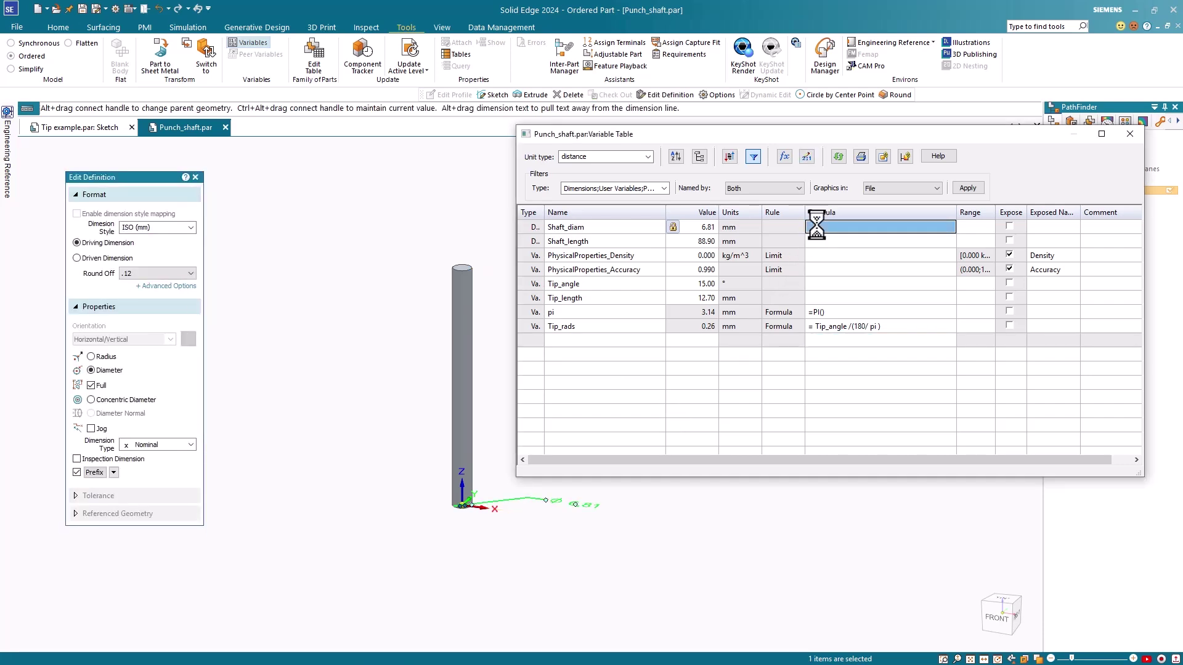
pyautogui.write('=')
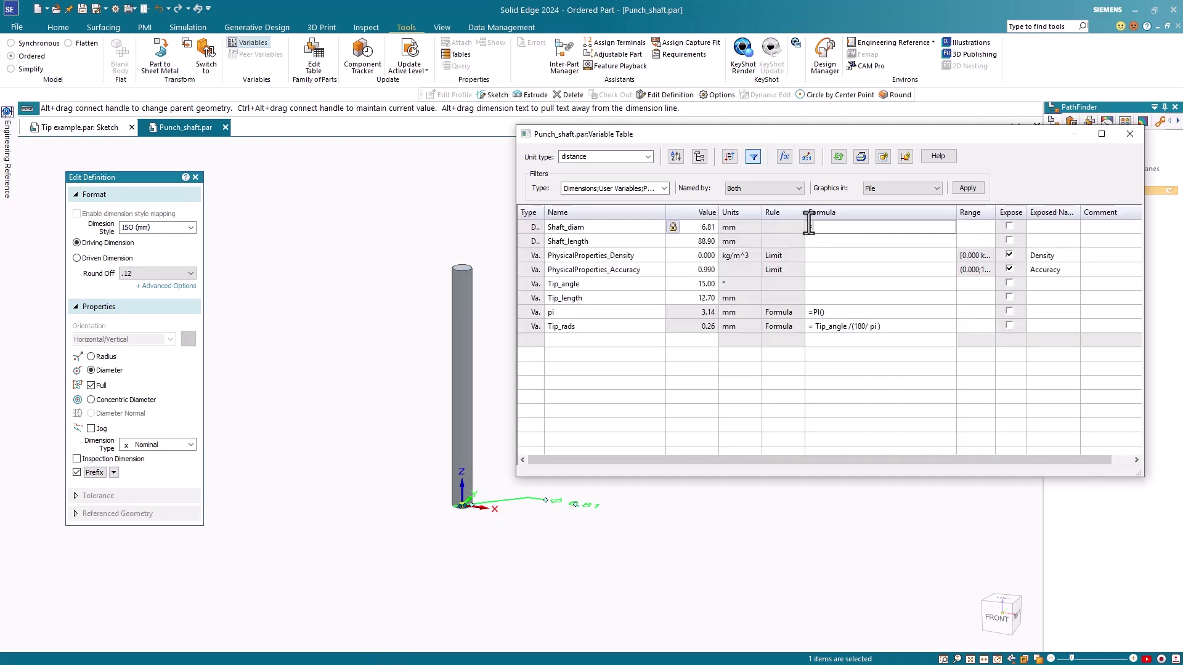
pyautogui.click(784, 156)
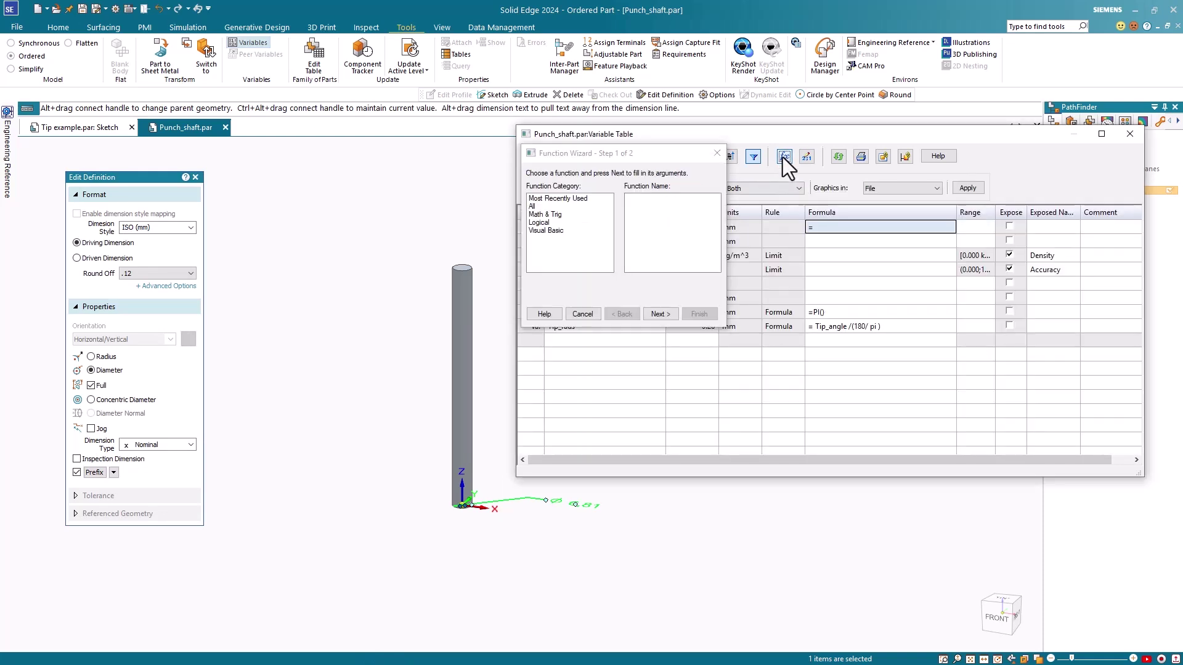
pyautogui.click(537, 216)
pyautogui.scroll(-3, 644, 243)
pyautogui.click(633, 261)
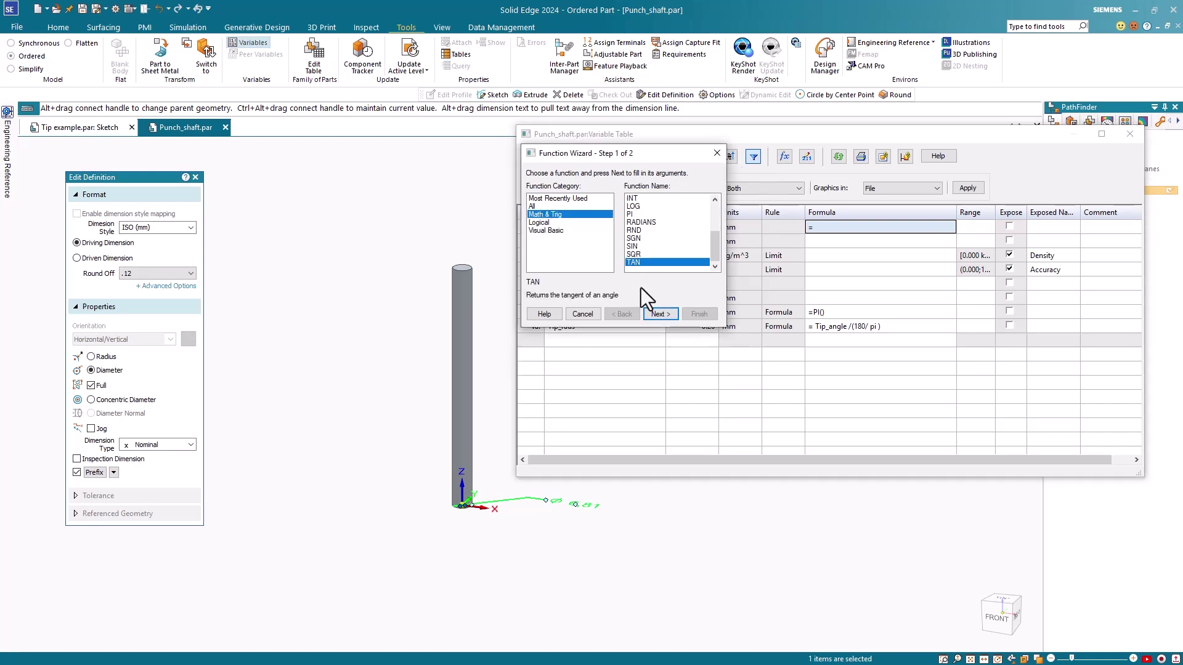
pyautogui.click(655, 315)
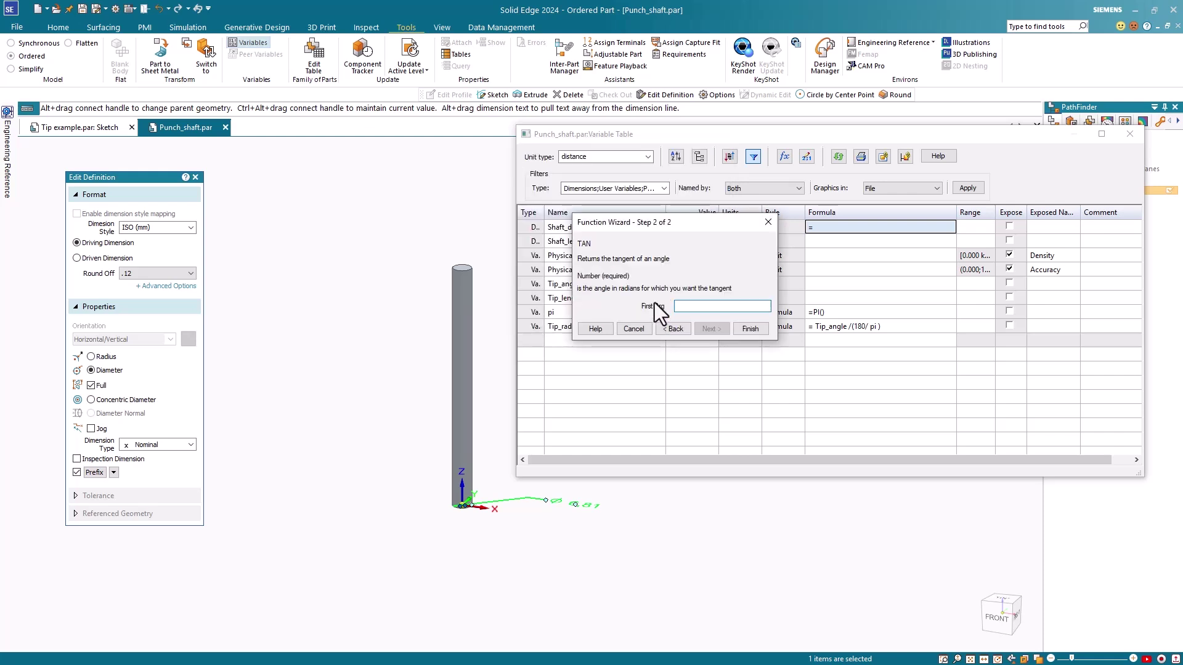
pyautogui.moveTo(686, 227); pyautogui.dragTo(695, 195)
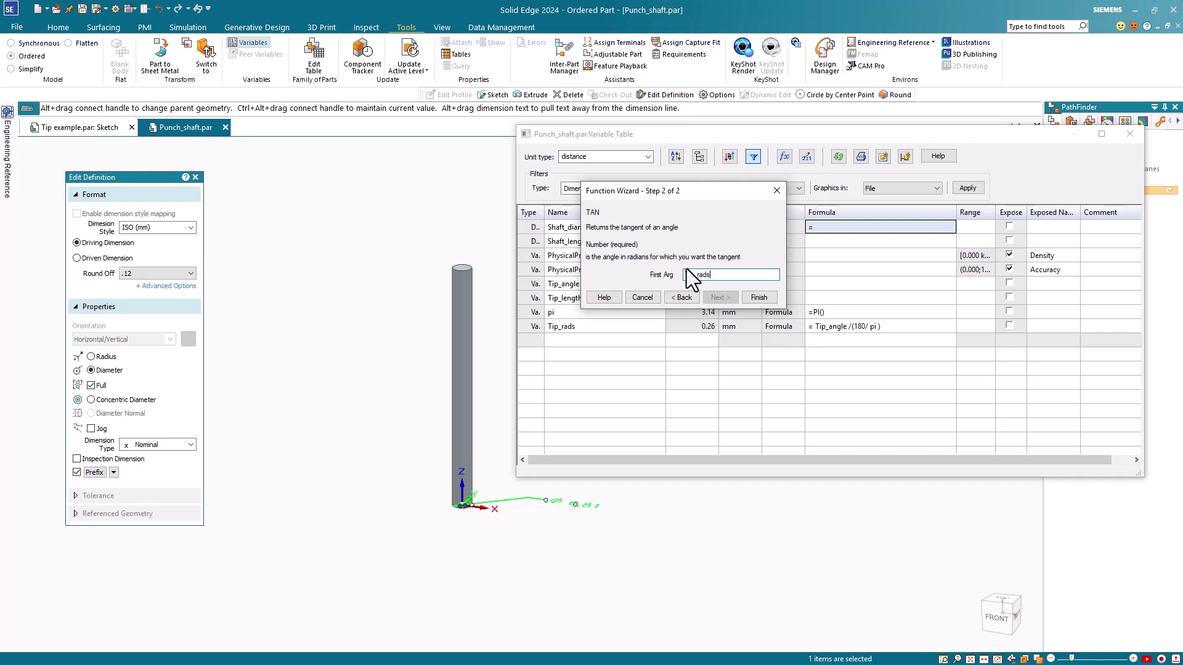
pyautogui.click(759, 299)
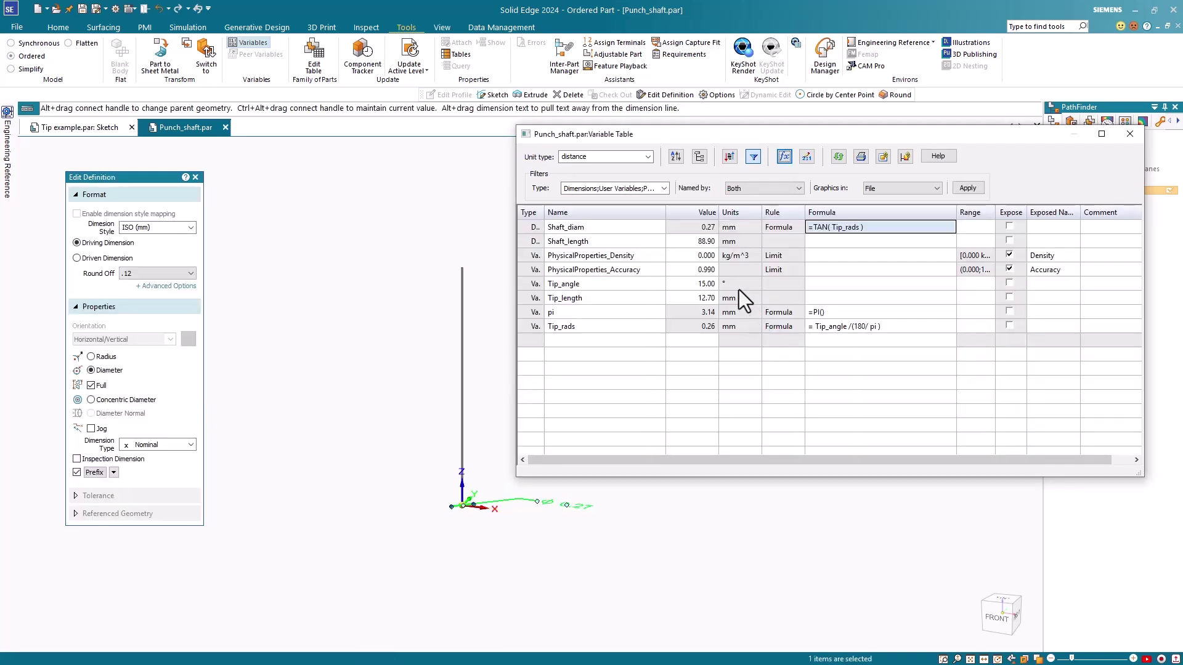
# Step: Complete Shaft_diam's formula as =(TAN(Tip_rads)*Tip_length)*2, keeping 6.81 mm
pyautogui.click(869, 227)
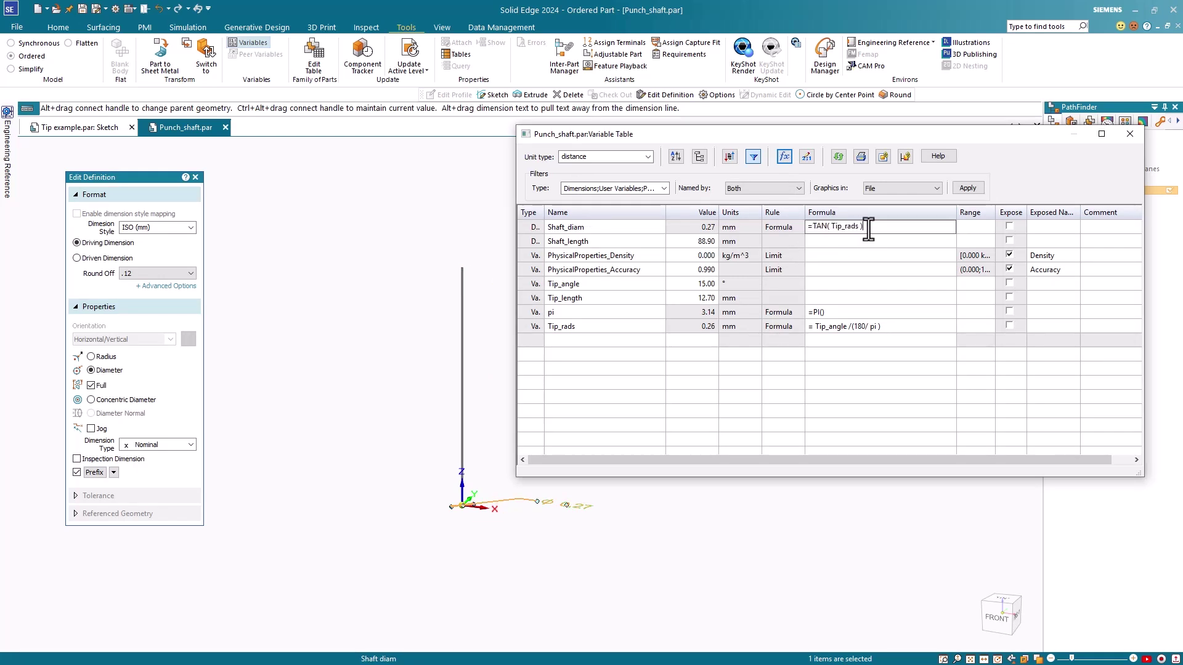
pyautogui.write('*')
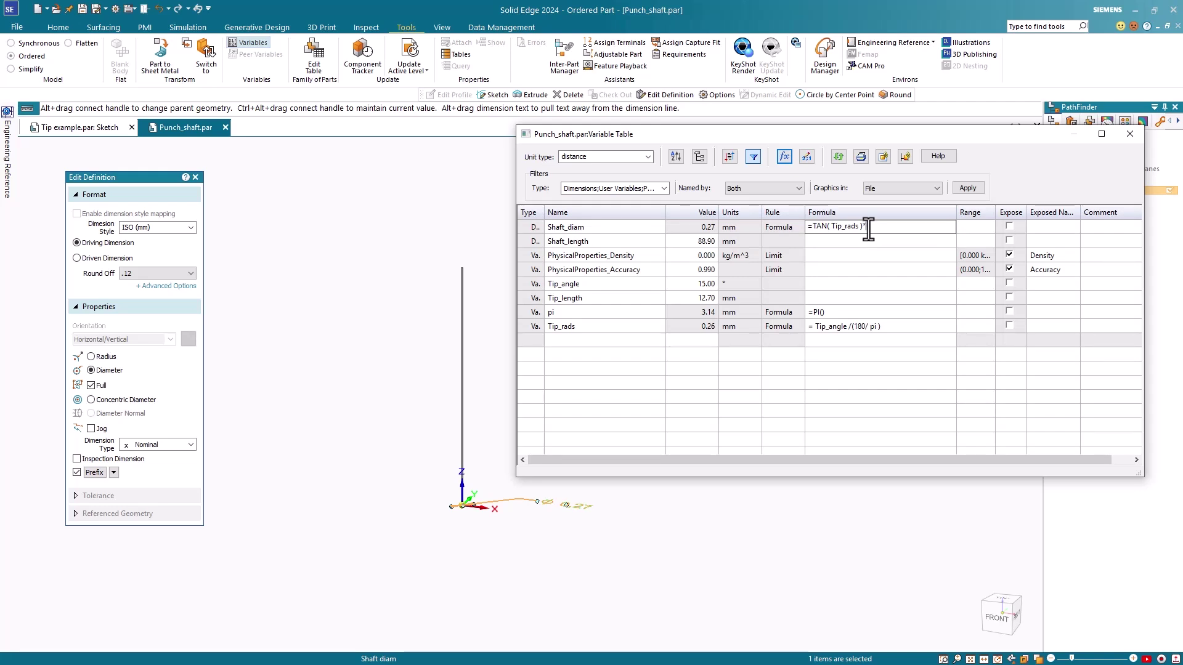
pyautogui.click(575, 299)
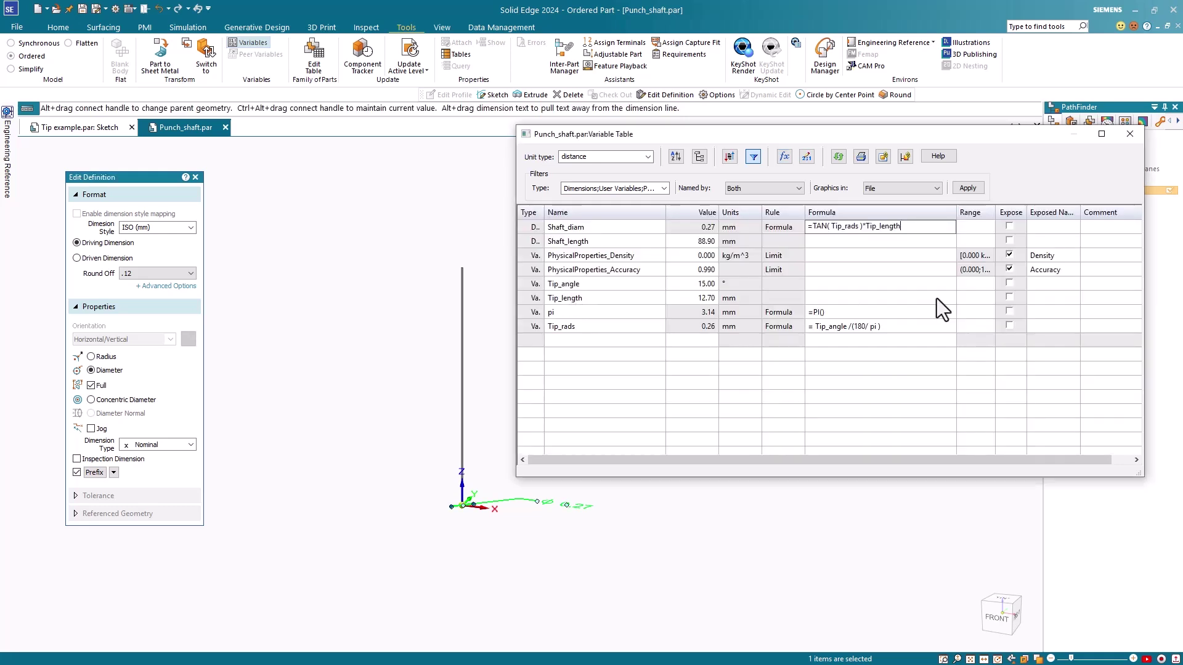
pyautogui.click(812, 226)
pyautogui.write('(')
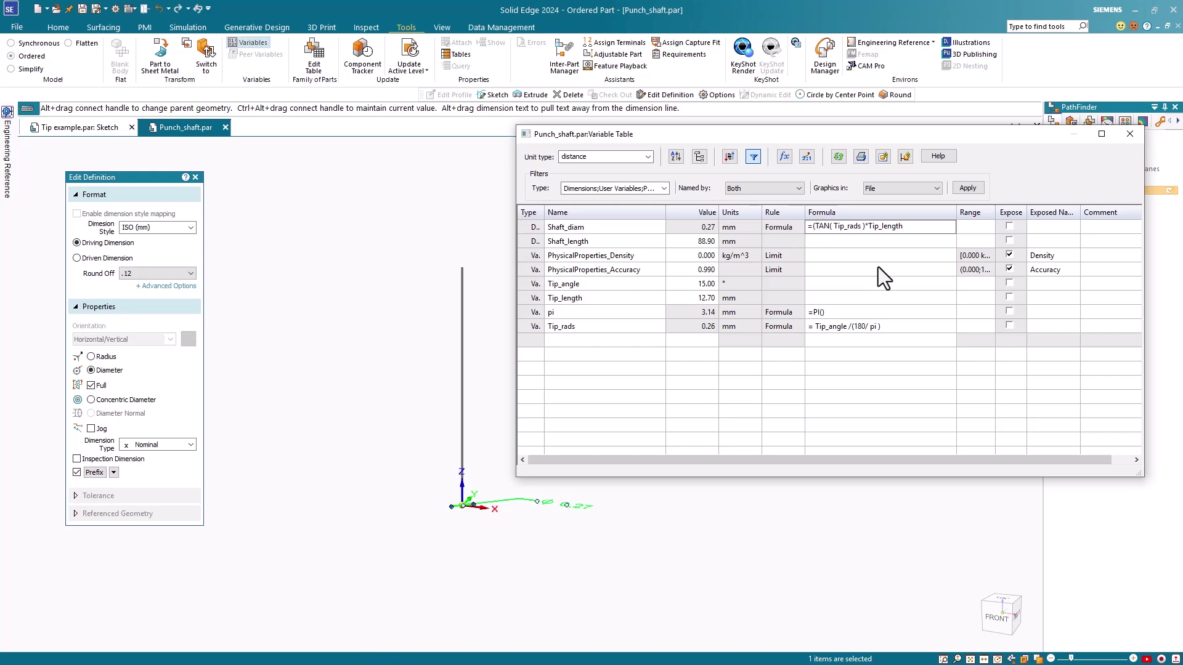
pyautogui.click(909, 226)
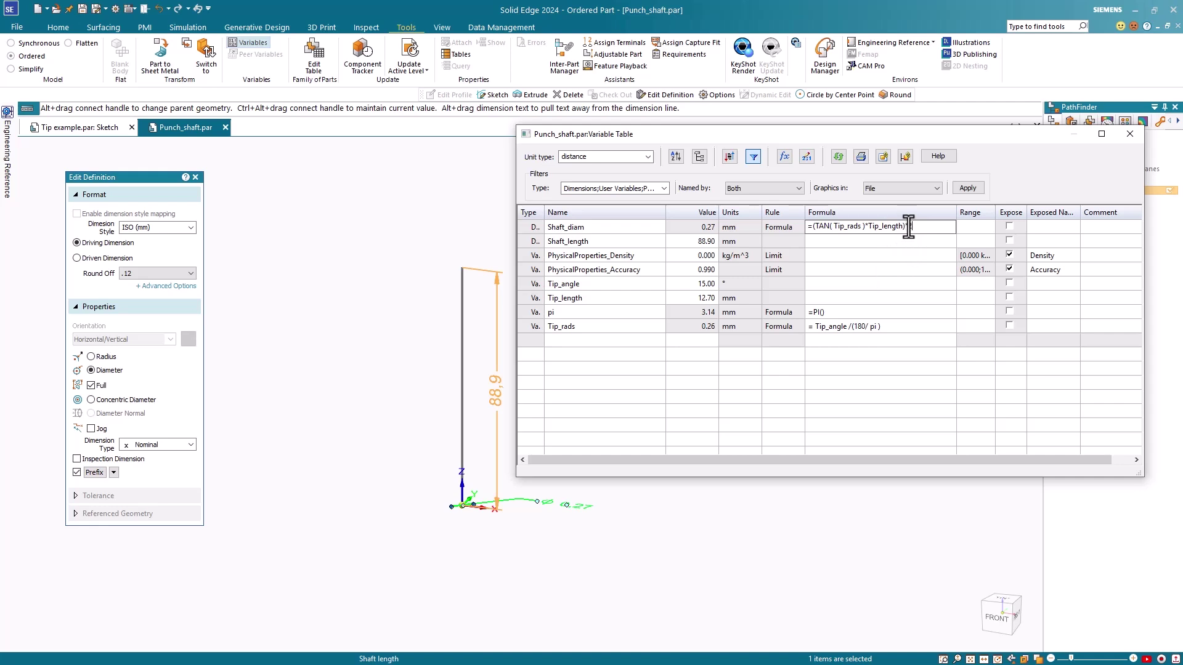
pyautogui.write(')')
pyautogui.press('Return')
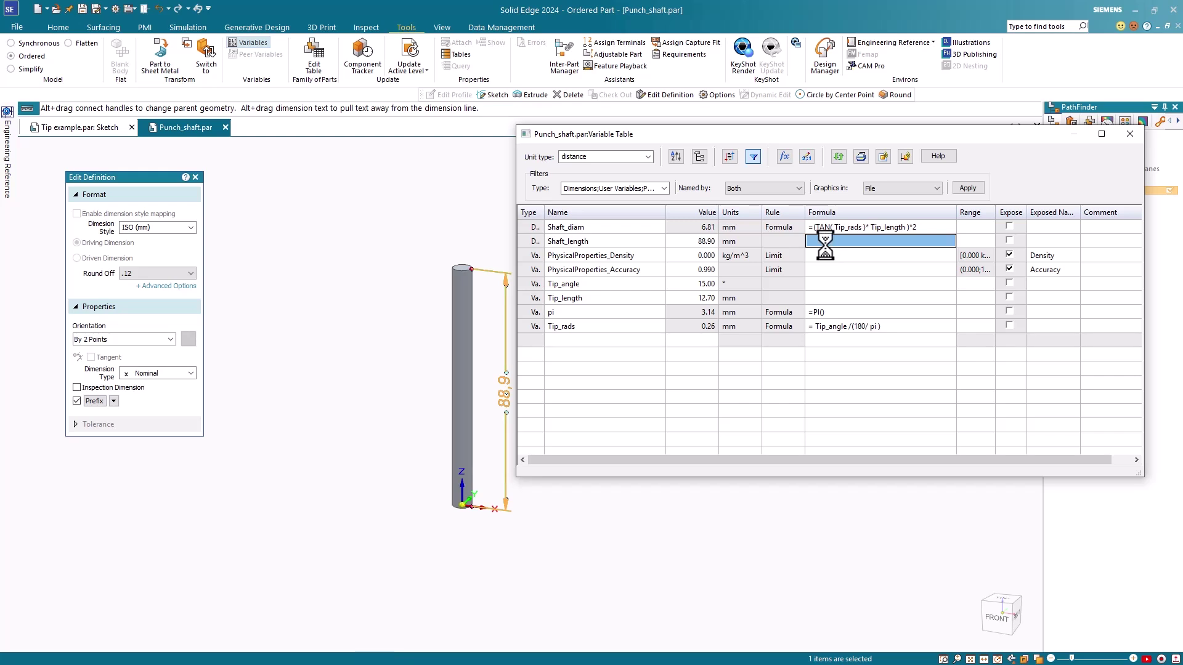
# Step: Set Shaft_length's formula to =101.6-Tip_length (88.90 mm) and move the table aside
pyautogui.write('=101.6-Tip_length')
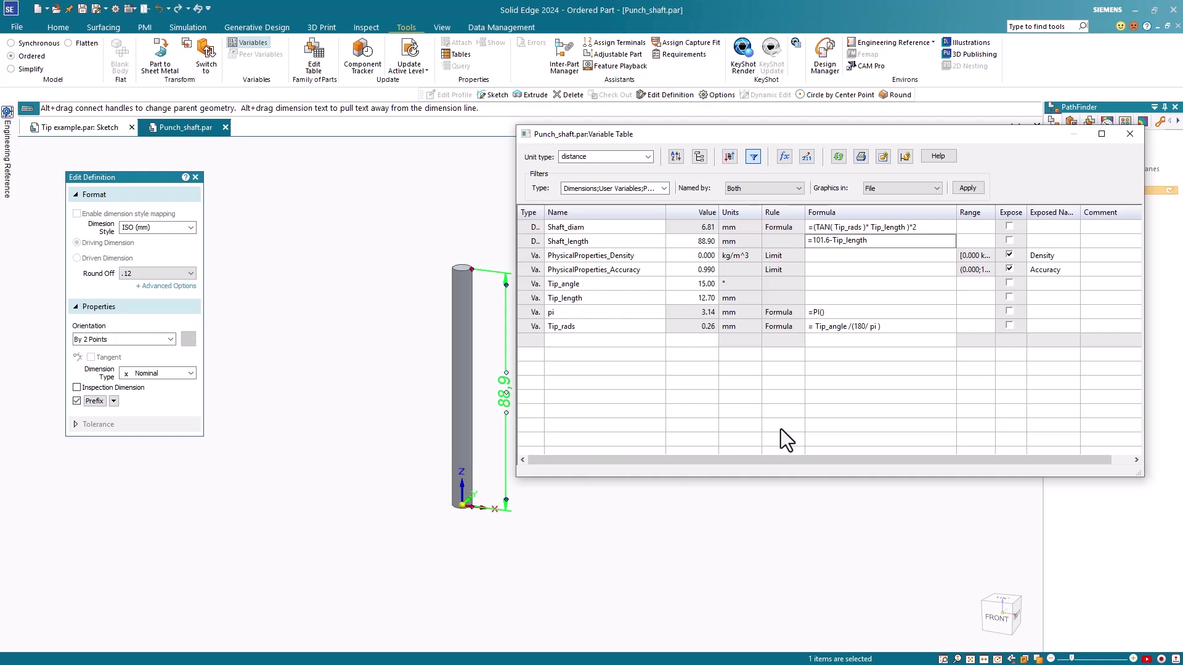
pyautogui.press('Escape')
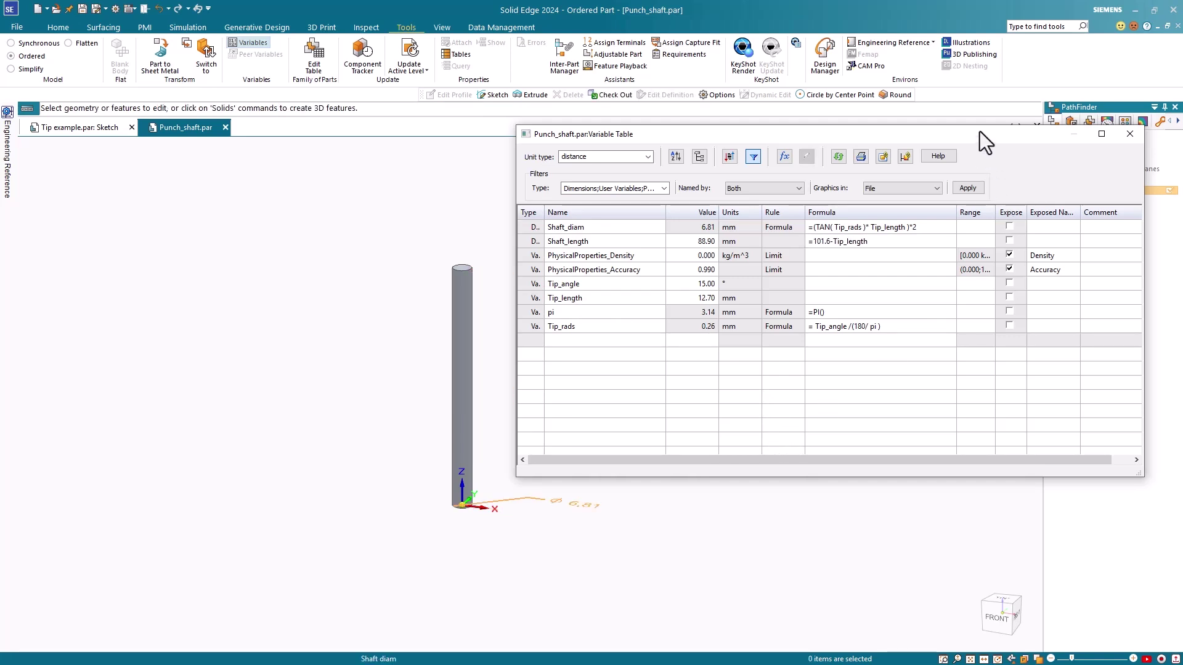
pyautogui.moveTo(980, 132); pyautogui.dragTo(1045, 136)
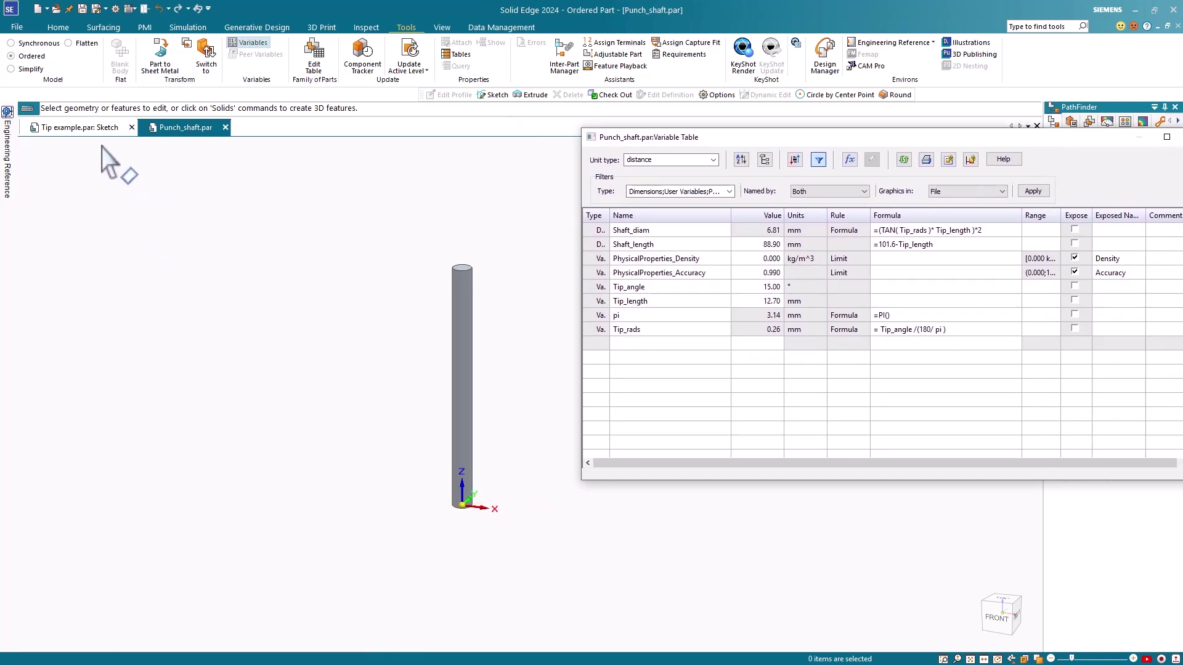
# Step: Review the Tip example sketch's 11,65 width and 20° angle, close its Variable Table, and return to Punch_shaft.par
pyautogui.click(79, 127)
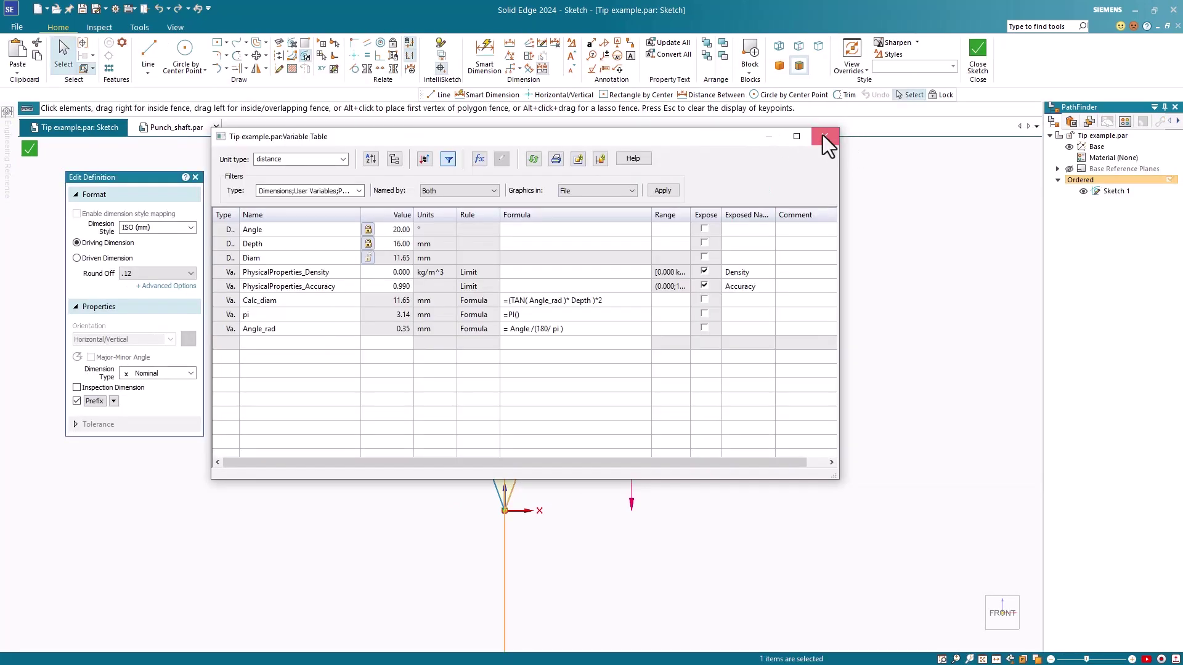
pyautogui.click(825, 137)
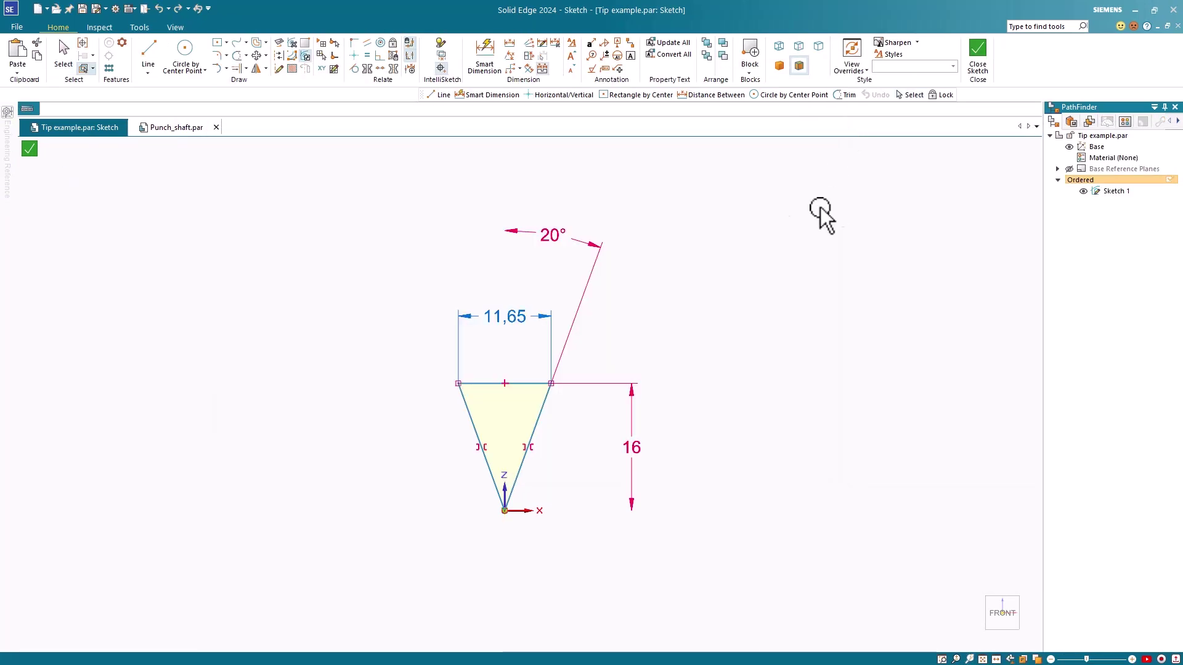
pyautogui.press('Escape')
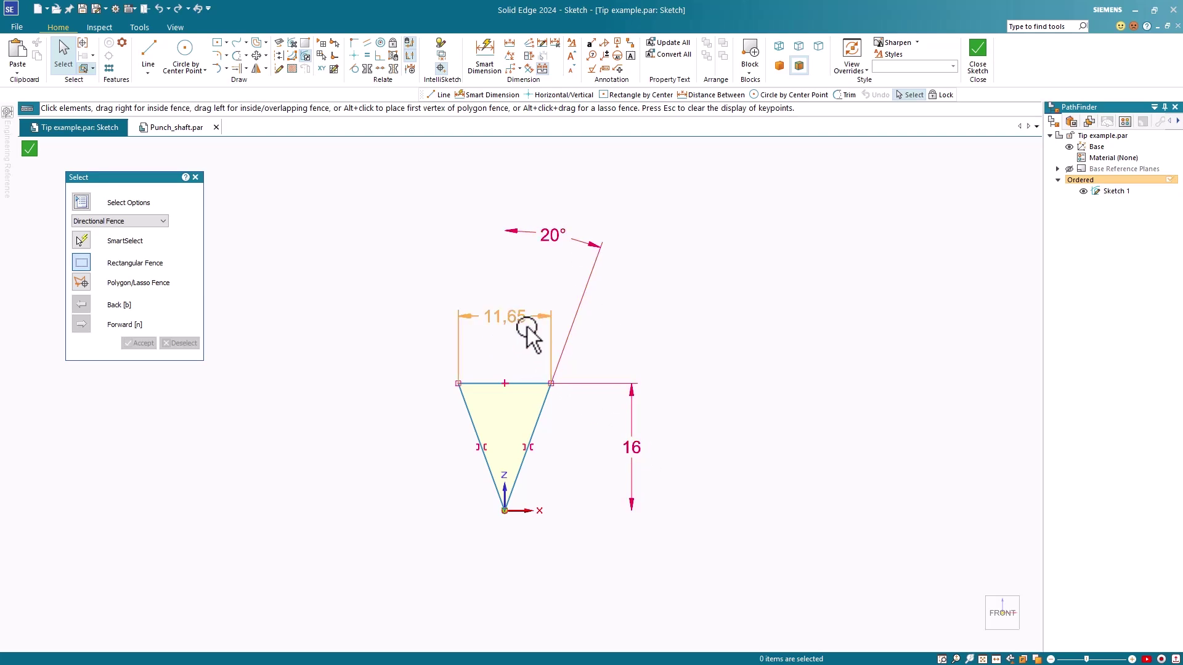
pyautogui.click(178, 127)
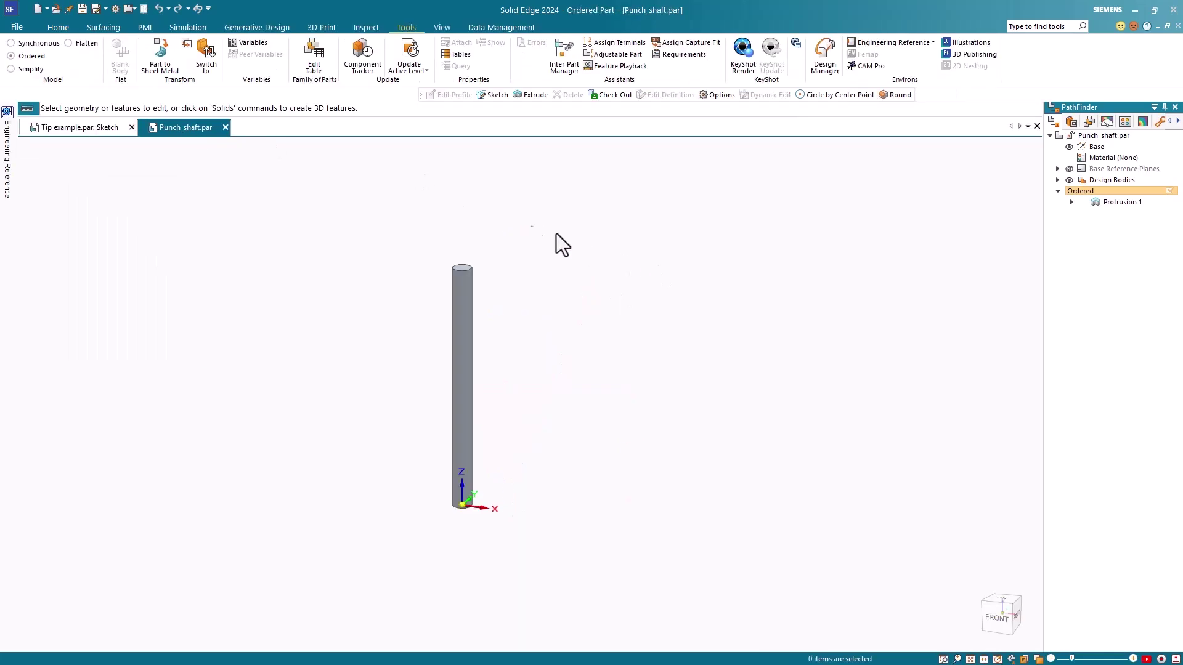
# Step: In the Variable Table set Tip_length to 16 and Tip_angle to 20, then close the table
pyautogui.click(246, 43)
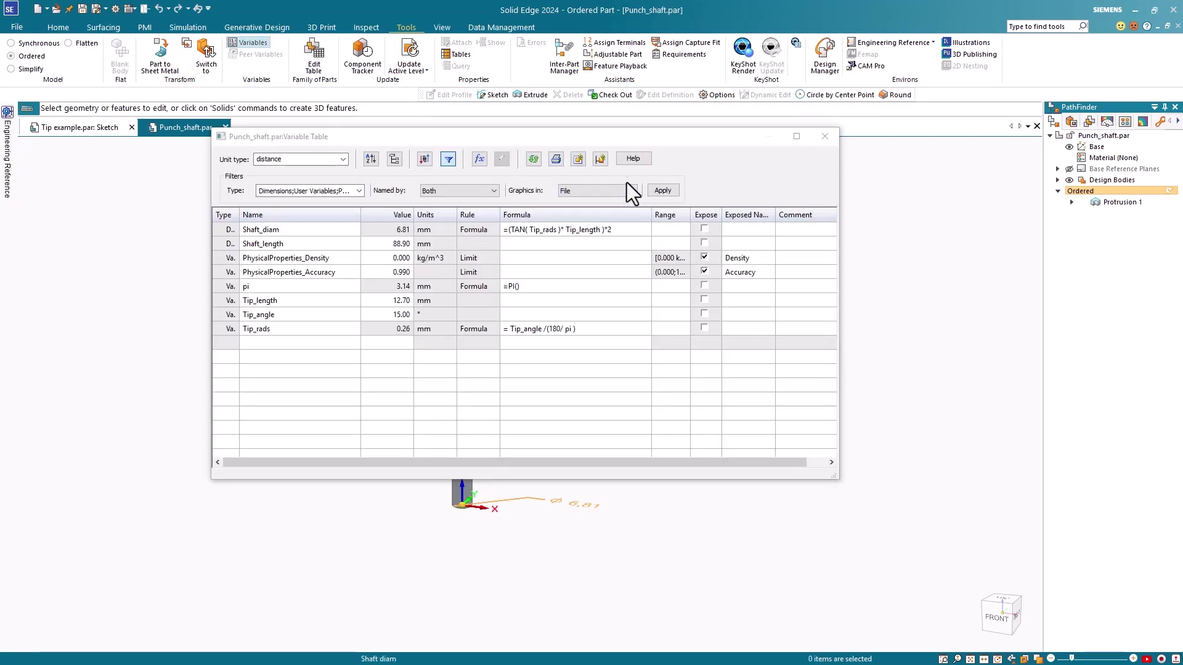
pyautogui.moveTo(638, 139); pyautogui.dragTo(1010, 147)
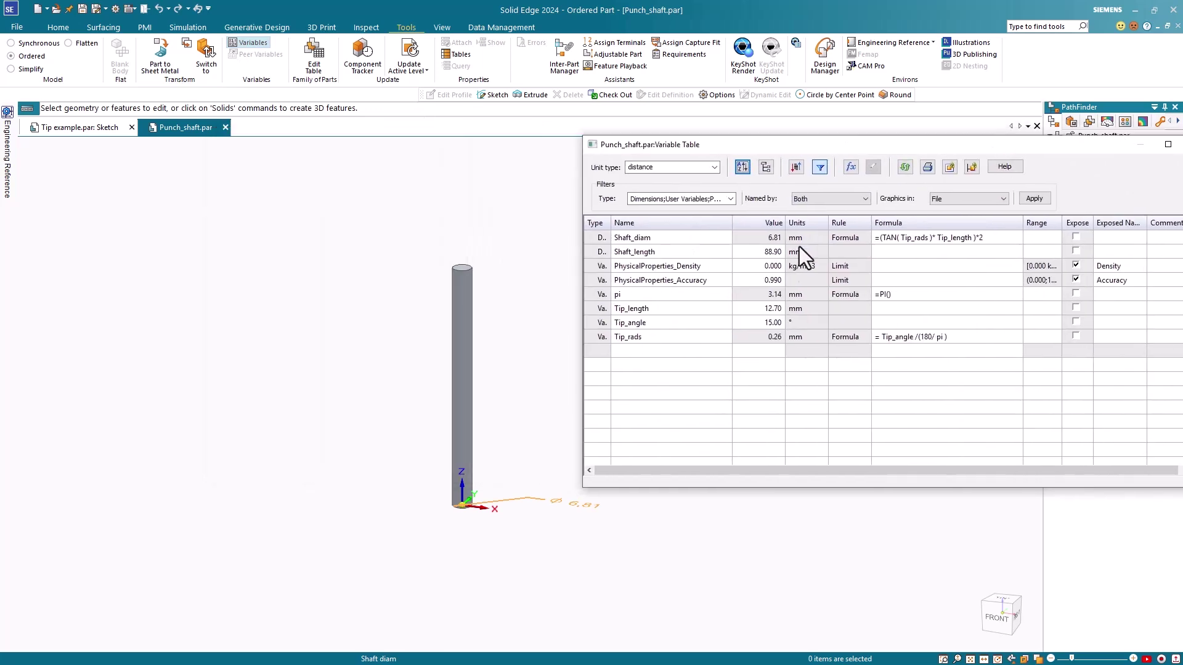
pyautogui.doubleClick(762, 309)
pyautogui.write('16')
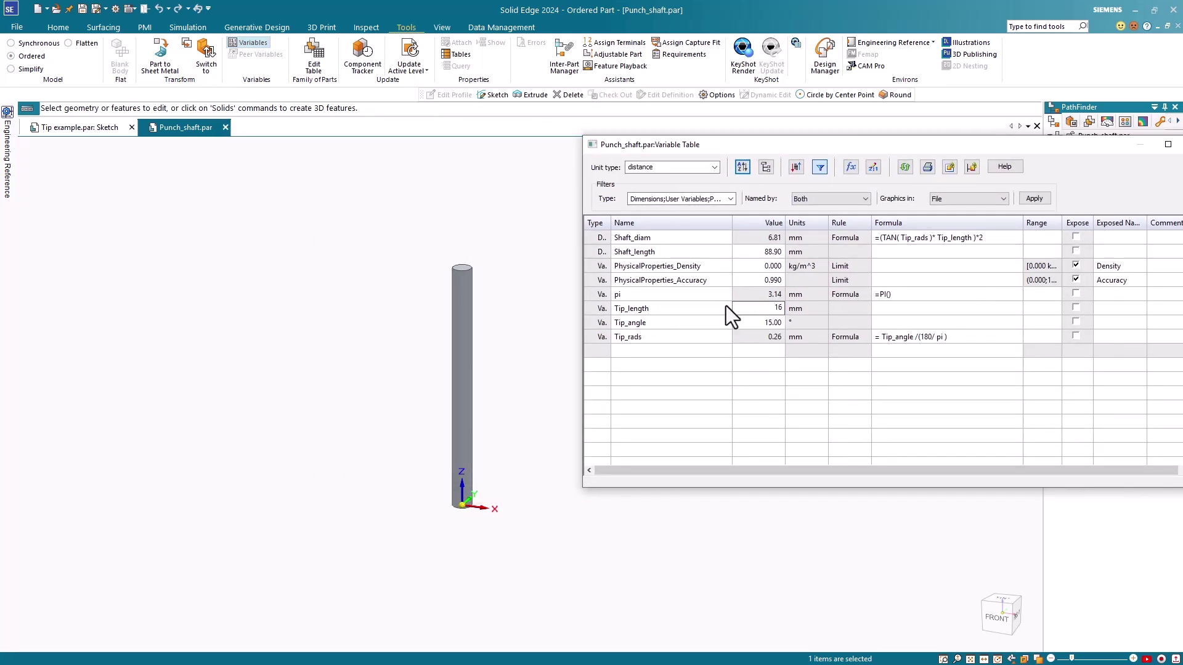
pyautogui.click(763, 320)
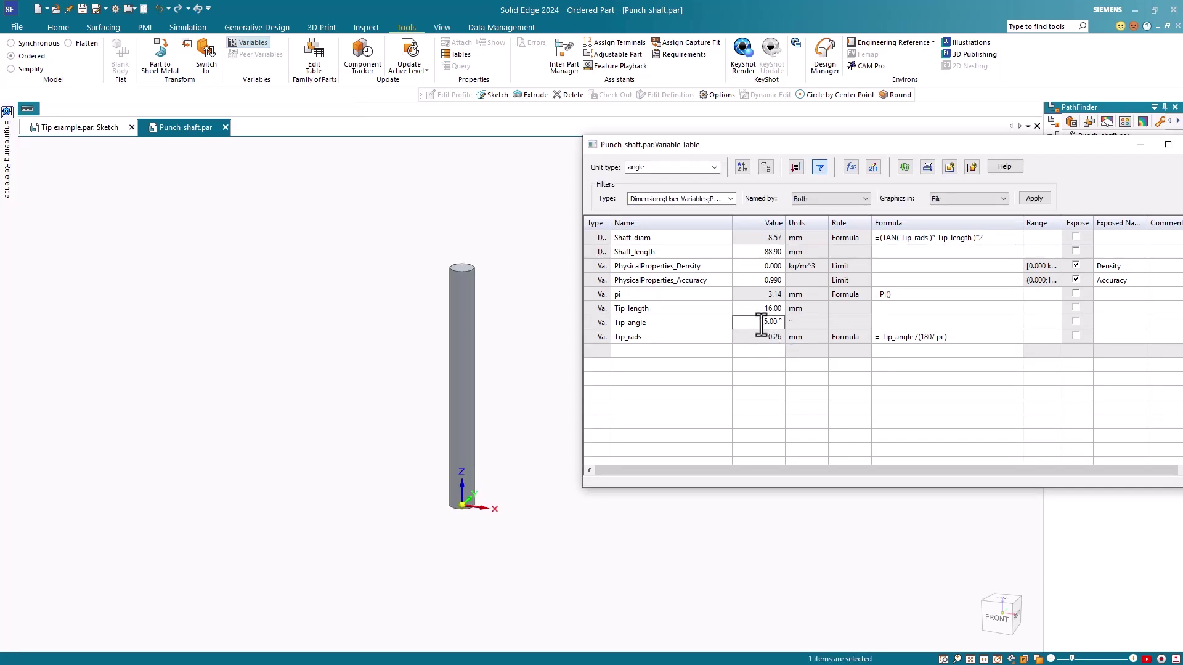
pyautogui.moveTo(761, 322); pyautogui.dragTo(781, 321)
pyautogui.write('20')
pyautogui.press('Return')
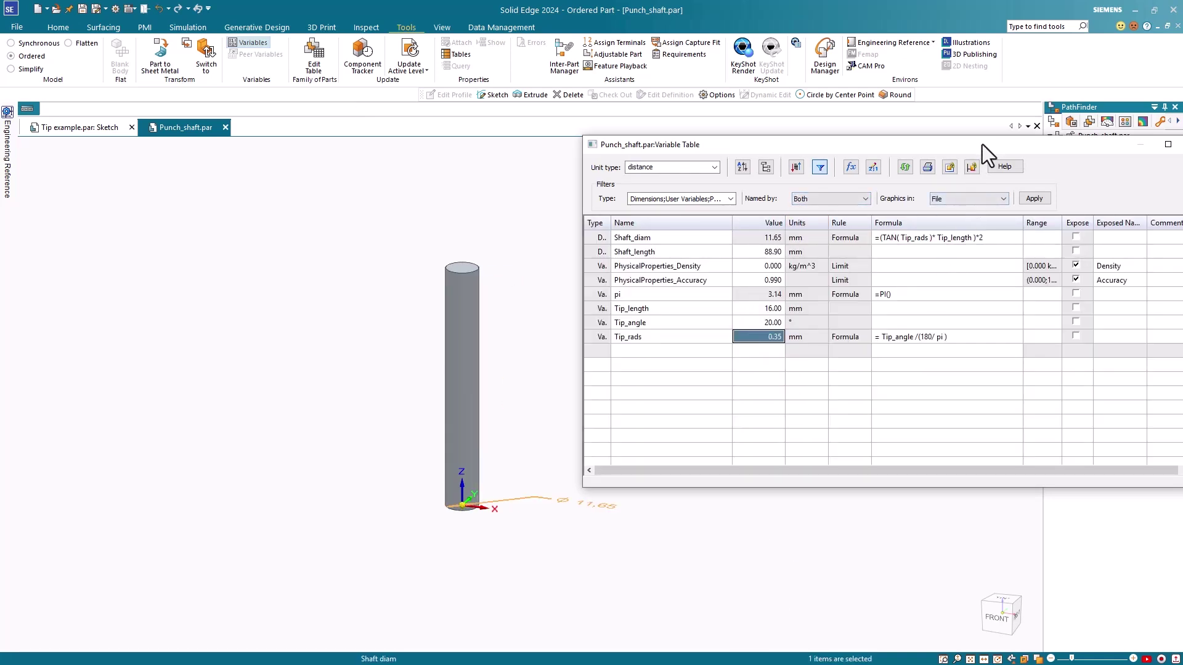
pyautogui.moveTo(979, 144); pyautogui.dragTo(789, 93)
pyautogui.click(1003, 94)
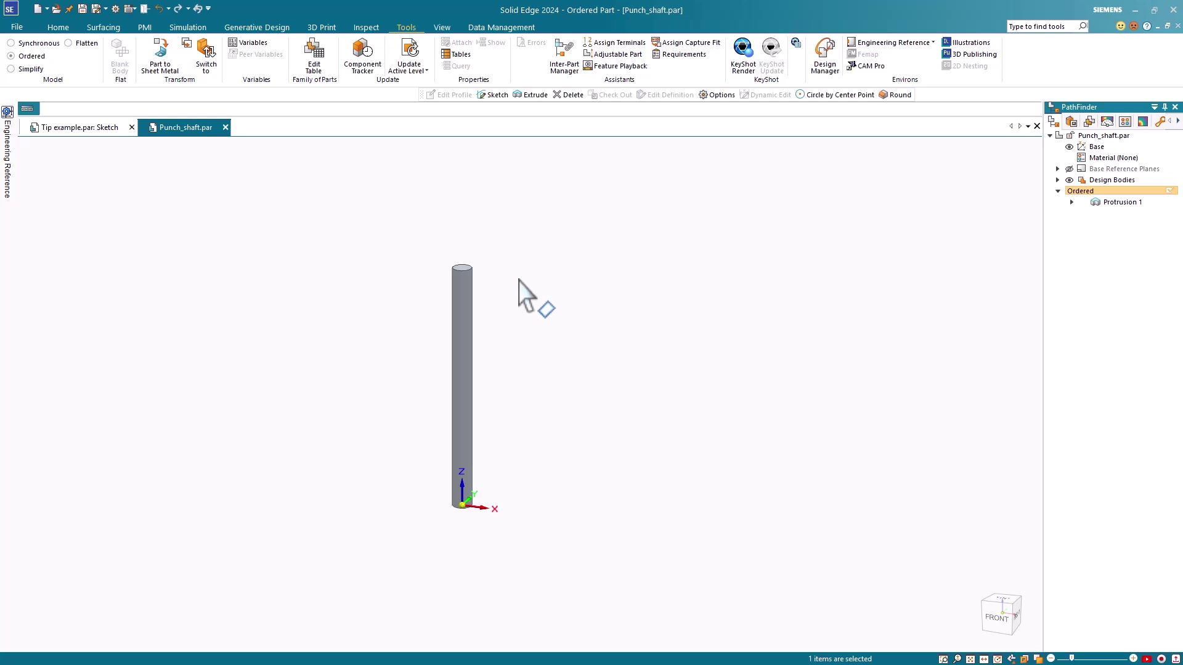
# Step: In Tip_angle's Variable Rule Editor, enable Limit value to with discrete list 15;20;25;30
pyautogui.click(254, 43)
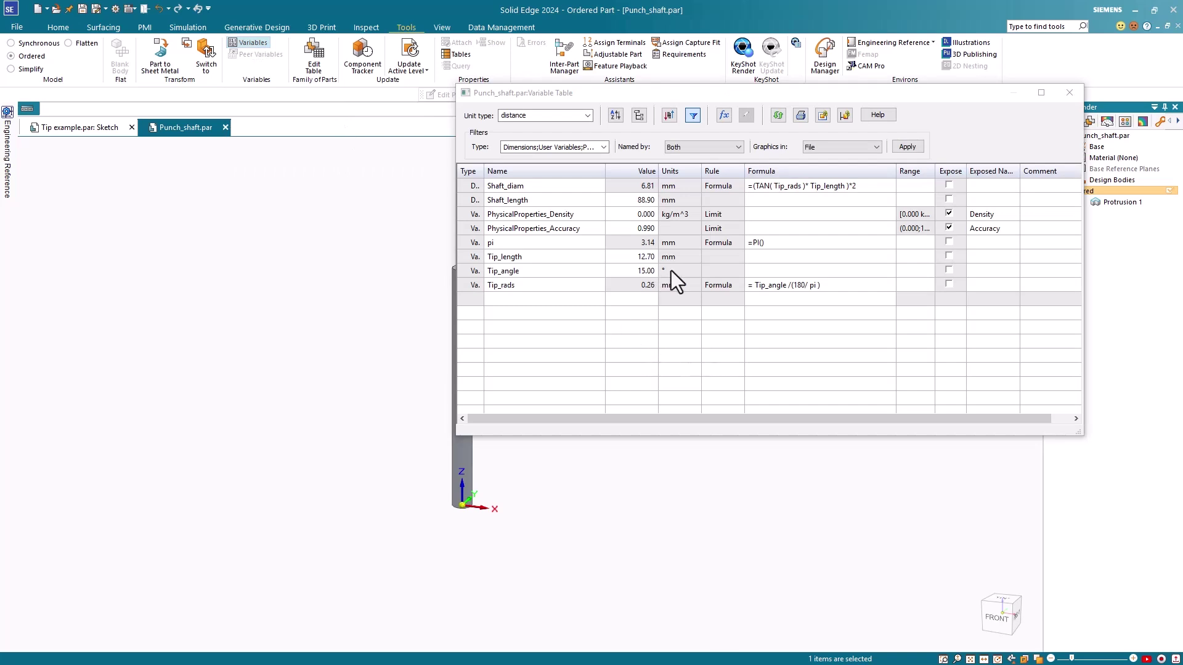
pyautogui.click(725, 271)
pyautogui.rightClick(725, 271)
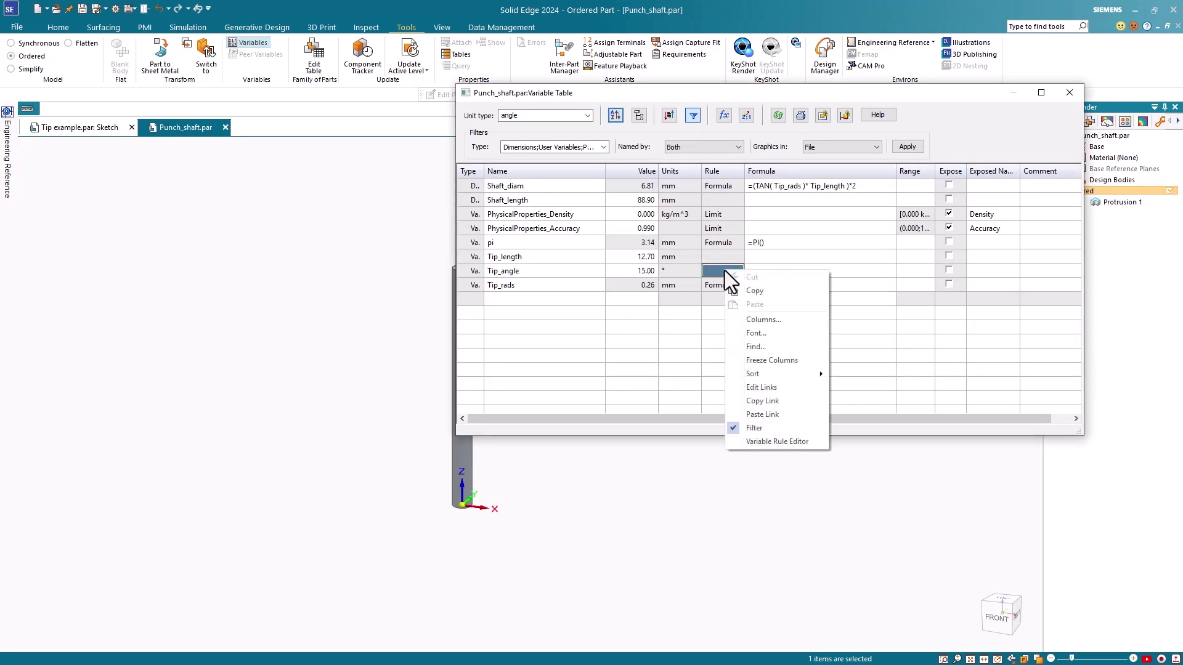
pyautogui.click(779, 442)
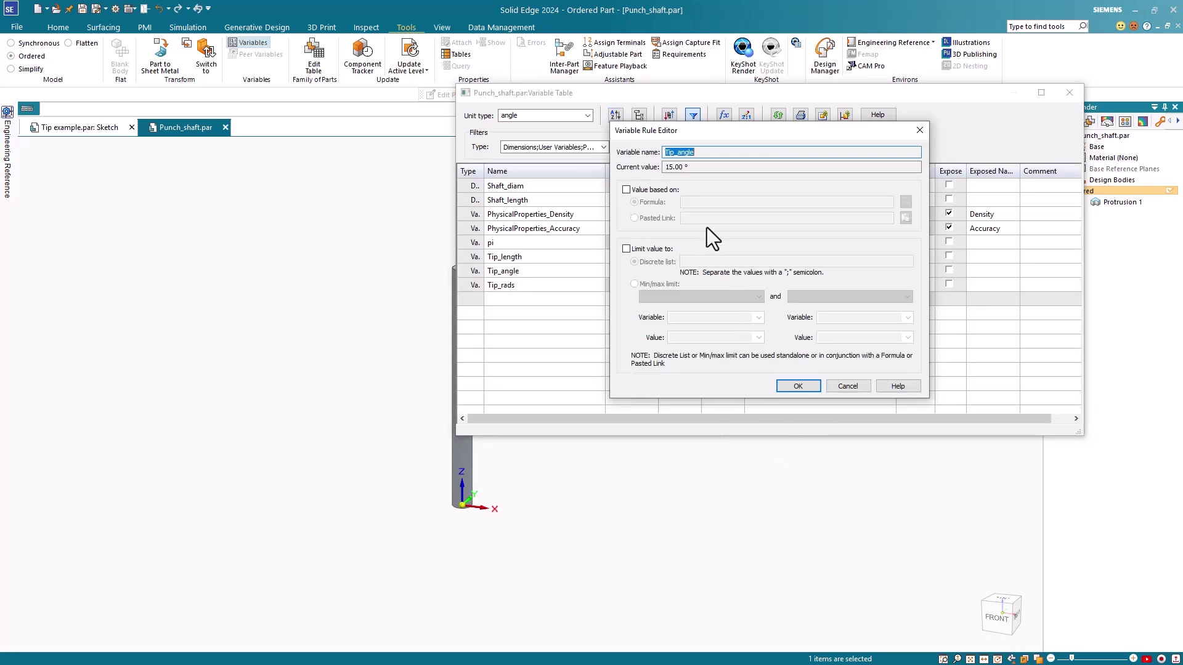
pyautogui.click(626, 249)
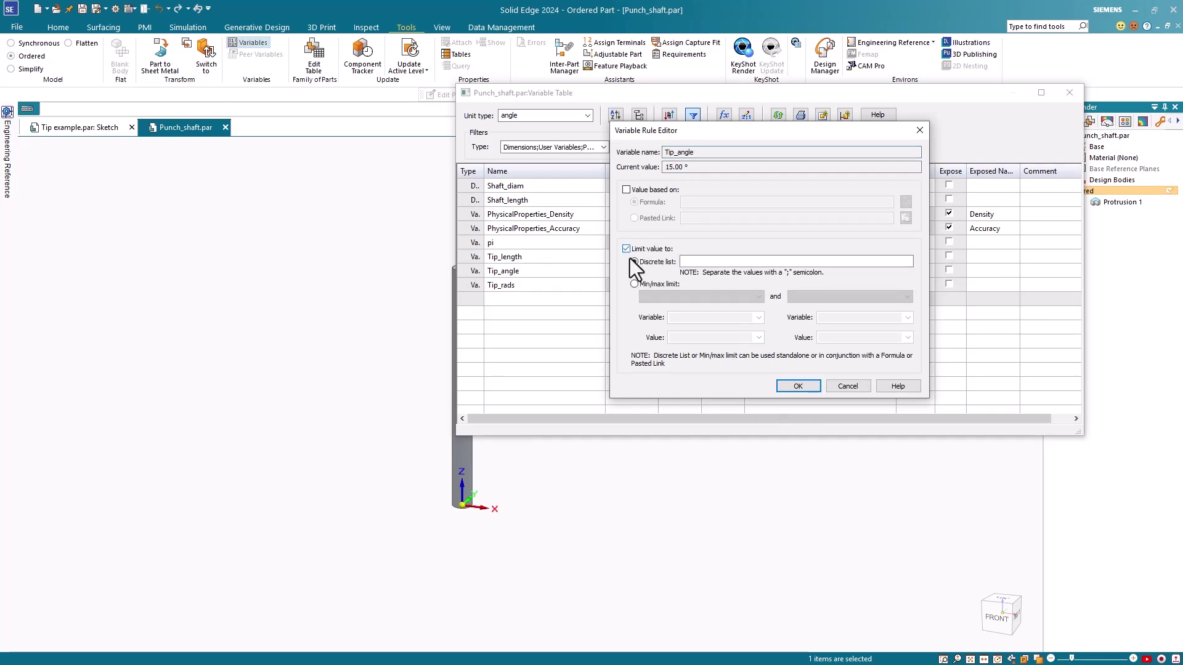
pyautogui.click(720, 262)
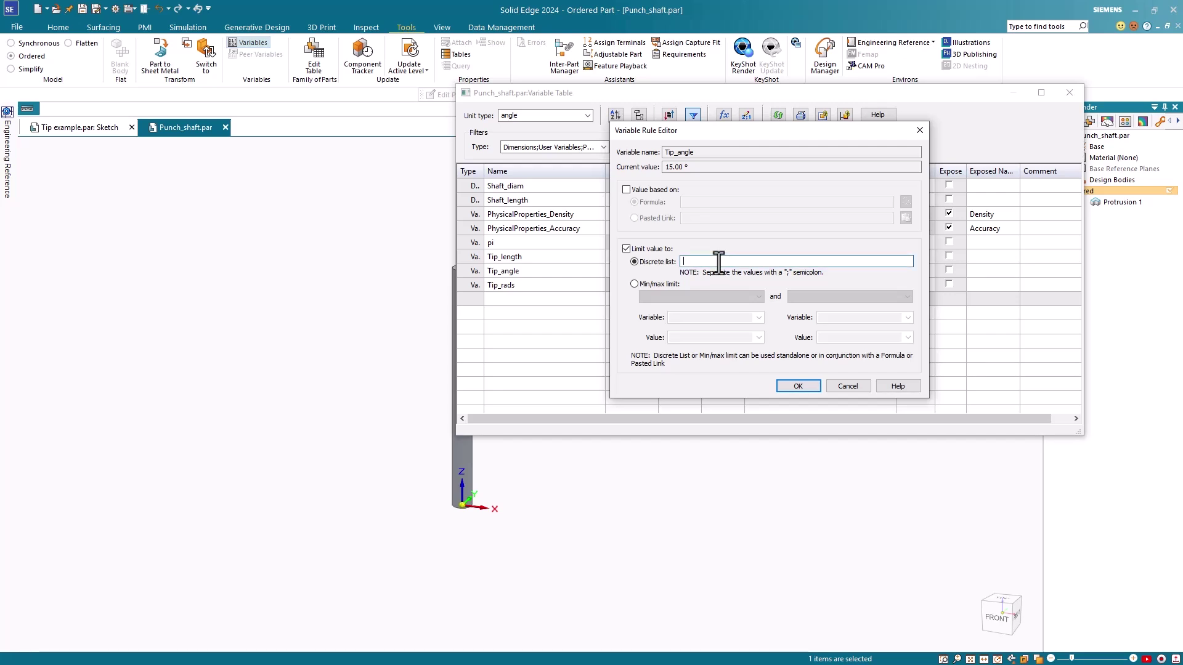
pyautogui.write('15;20')
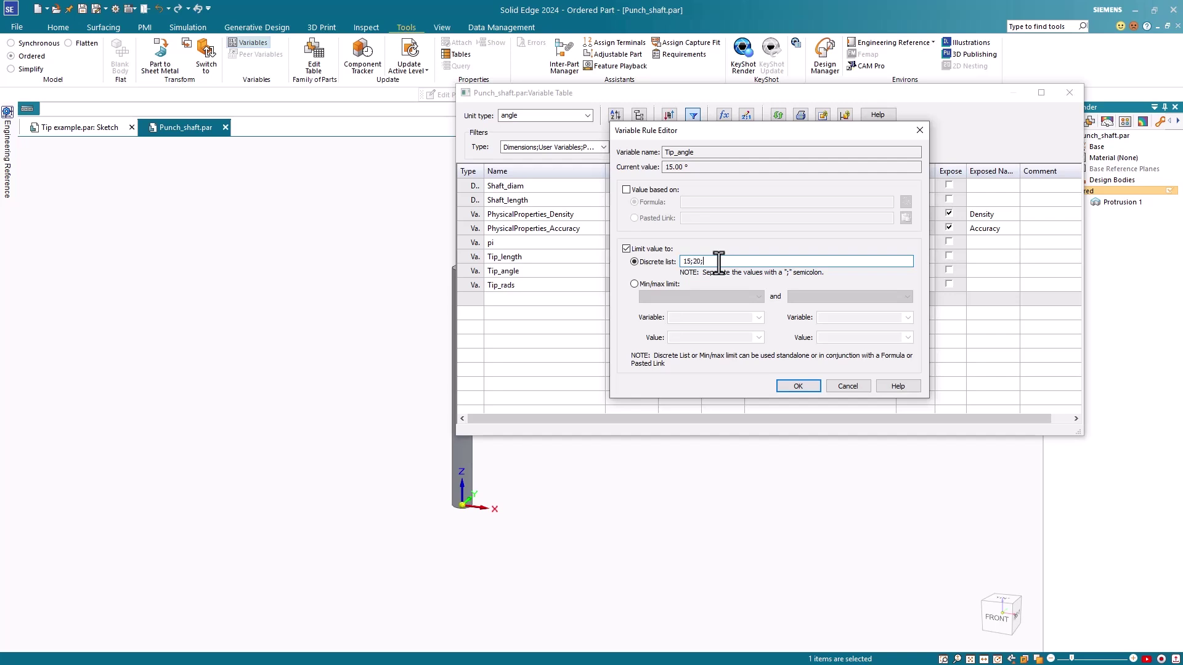
pyautogui.write(';25;30')
# Step: Pick 20.00° from Tip_angle's allowed values so Shaft_diam updates to 9.24 mm
pyautogui.click(799, 387)
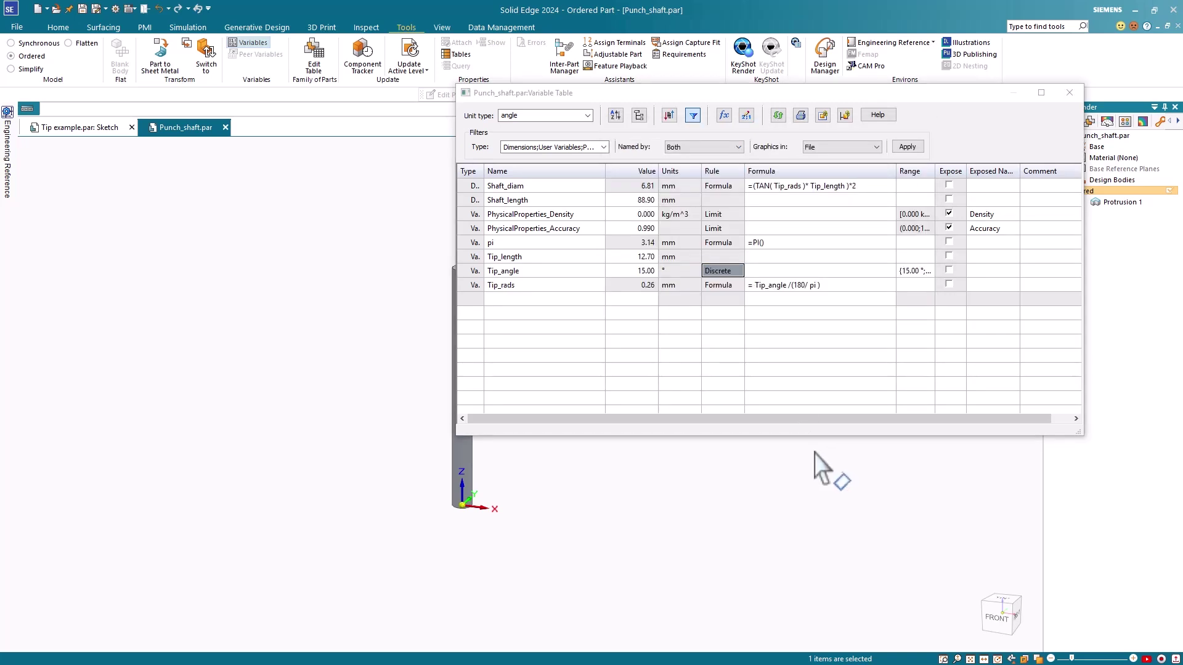
pyautogui.click(654, 270)
pyautogui.click(653, 271)
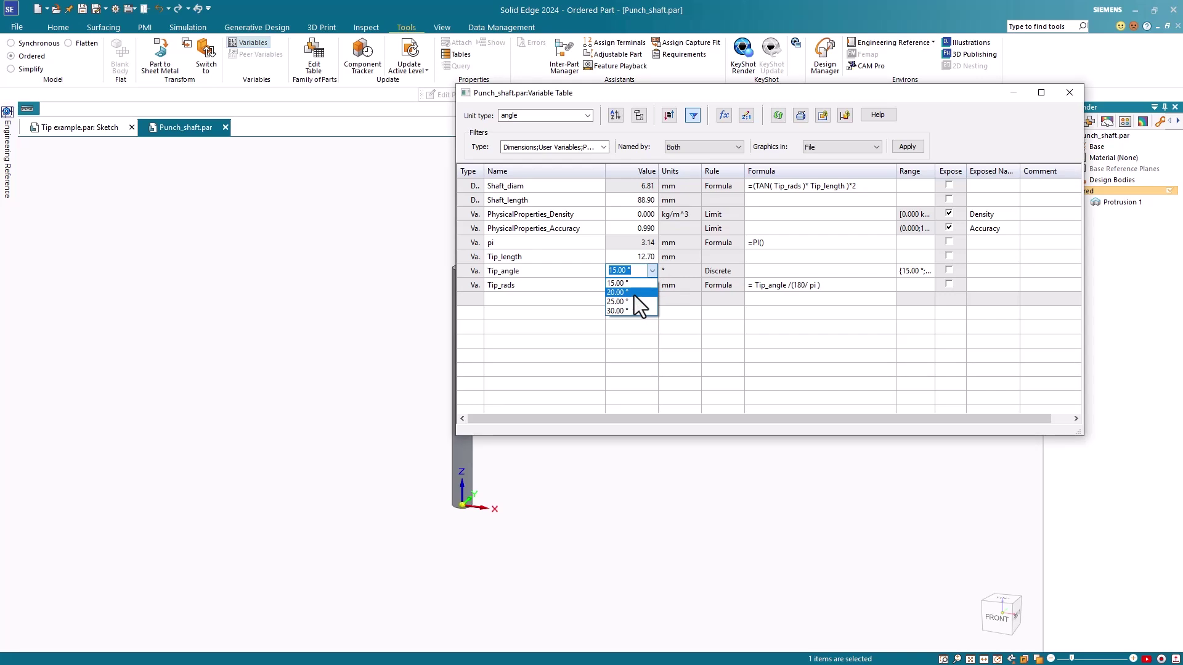
pyautogui.click(634, 293)
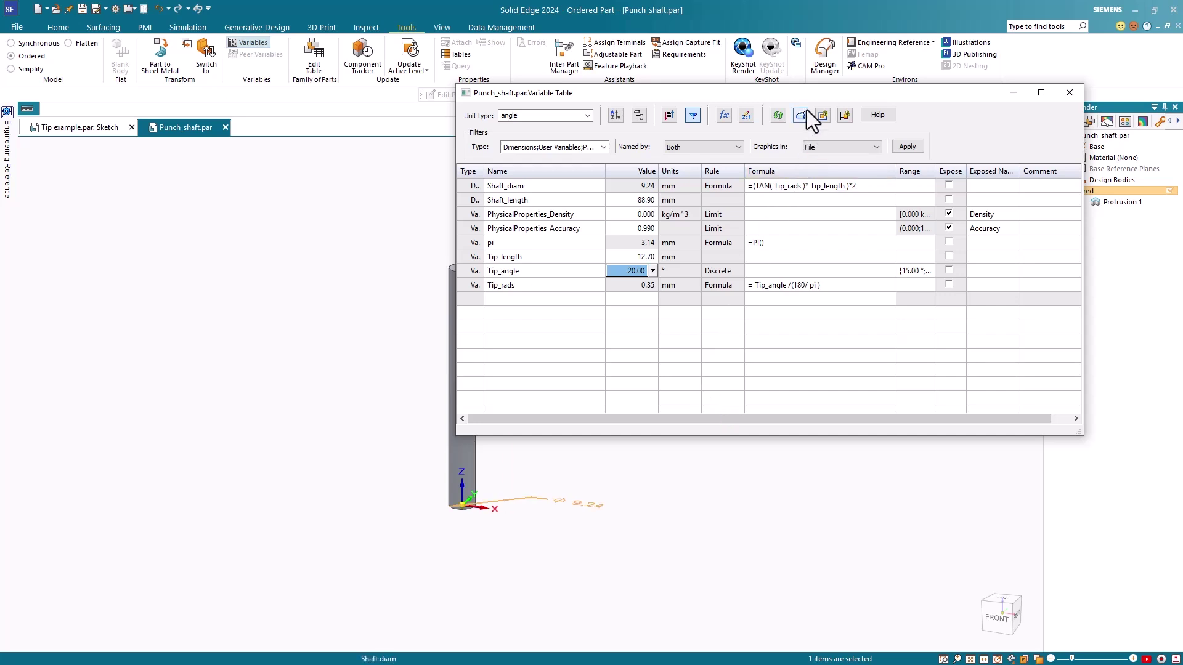
pyautogui.moveTo(798, 94); pyautogui.dragTo(862, 78)
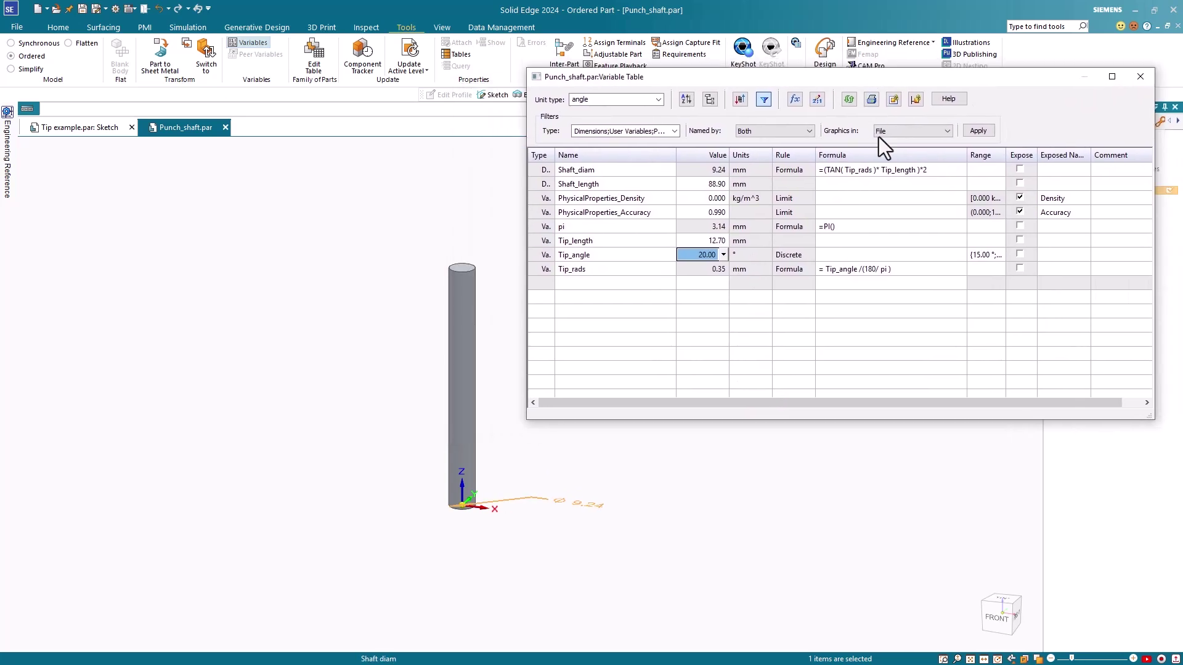
# Step: Open the Variable Rule Editor for Tip_length and turn on a min/max value limit
pyautogui.click(793, 242)
pyautogui.rightClick(793, 242)
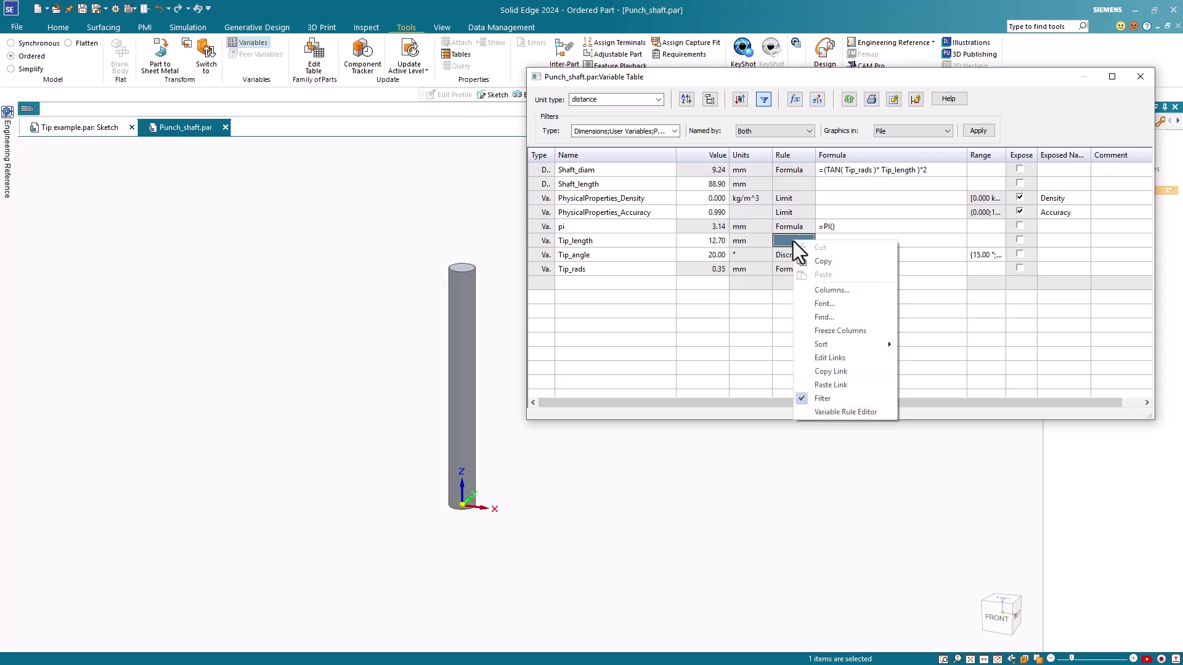
pyautogui.click(828, 414)
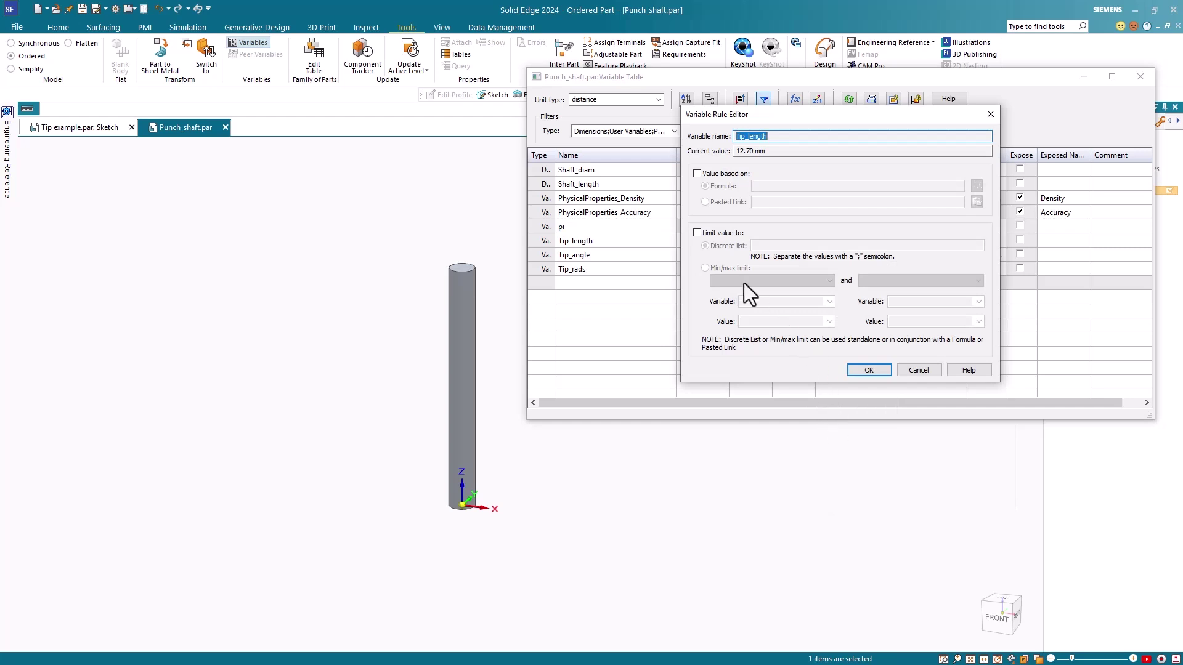
pyautogui.click(697, 233)
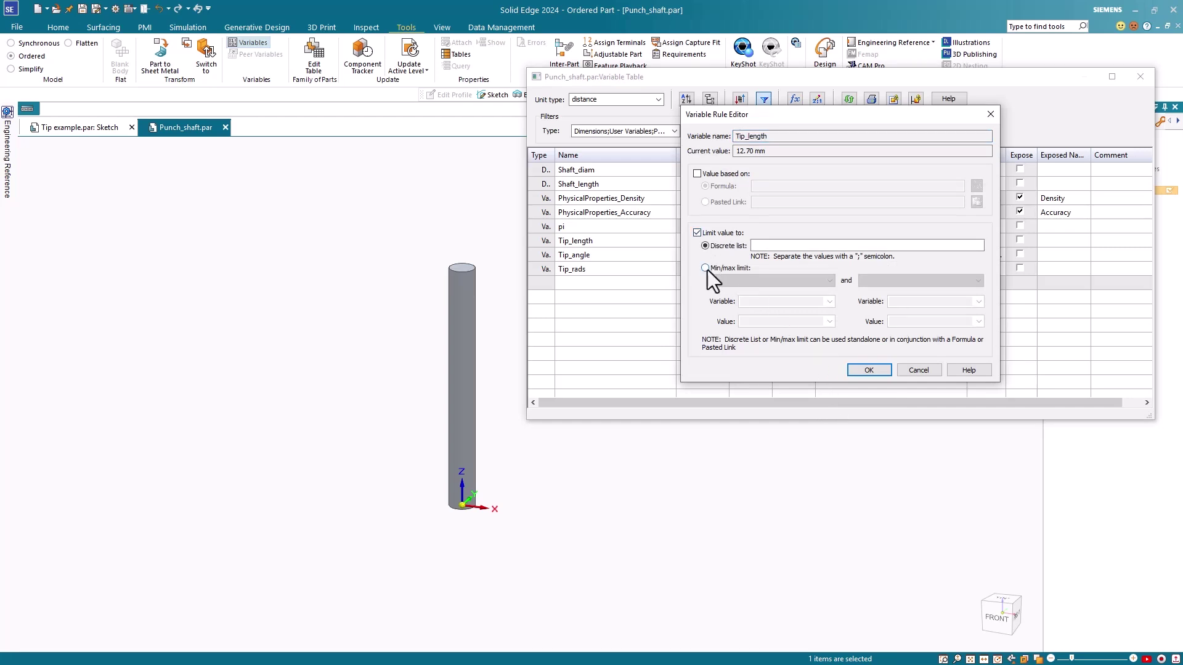
pyautogui.click(706, 269)
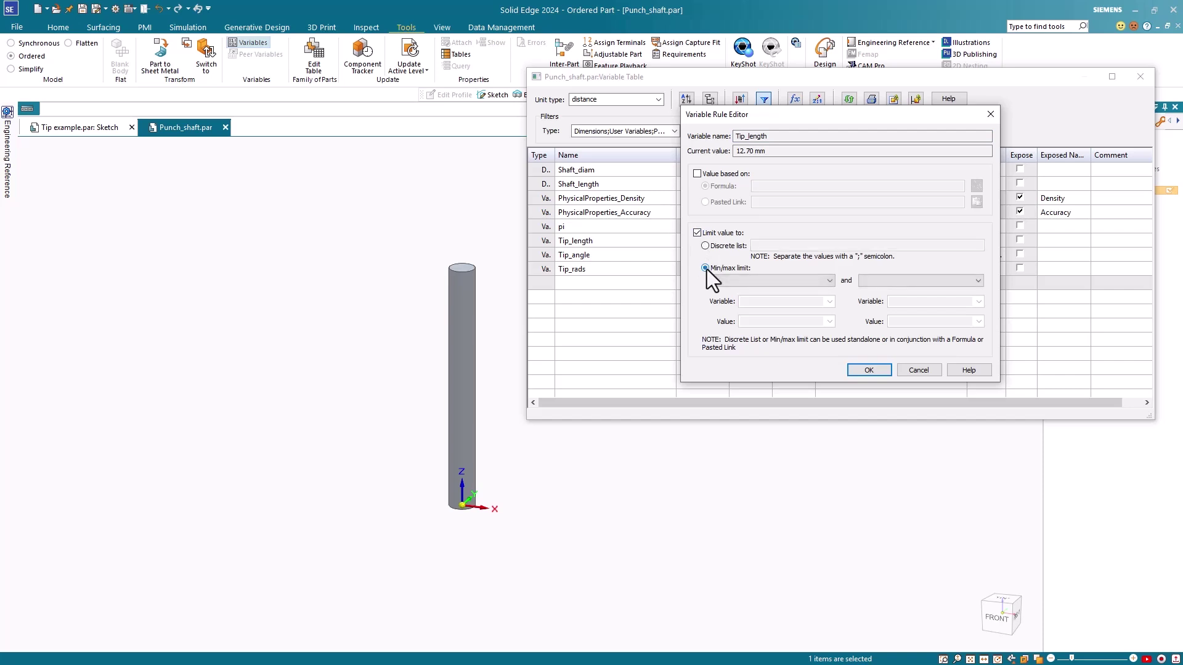
# Step: Set Tip_length's limit to ≥ 12.7 and ≤ 50.8 and apply it
pyautogui.click(830, 280)
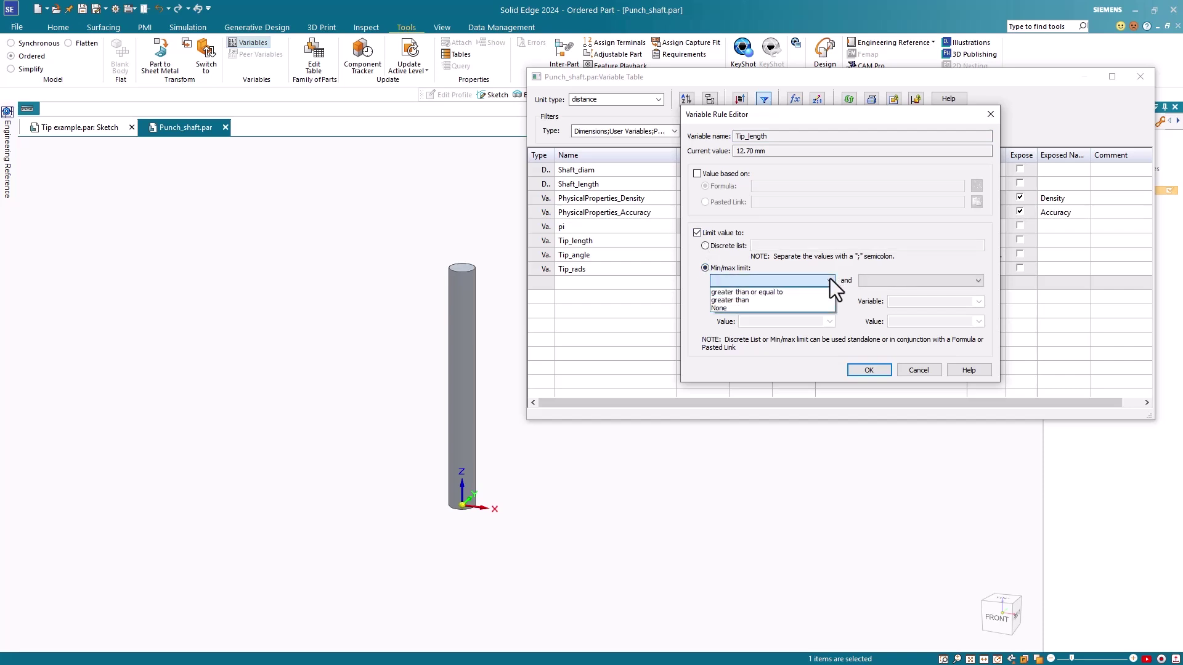
pyautogui.click(781, 293)
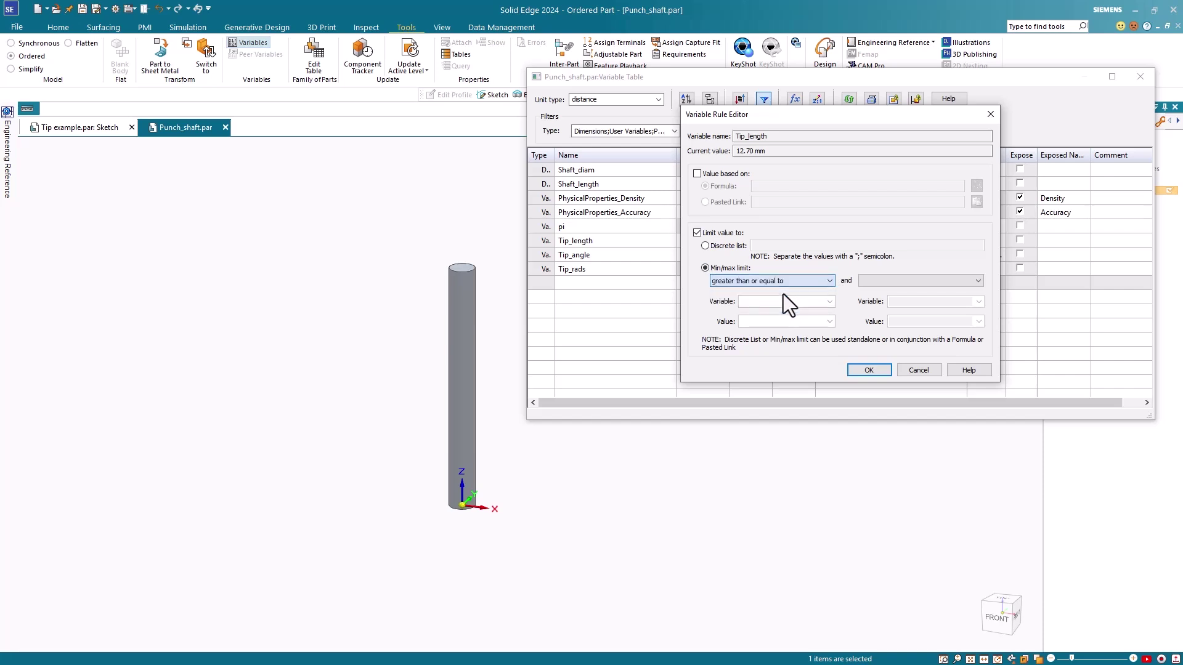
pyautogui.click(803, 322)
pyautogui.write('12.7')
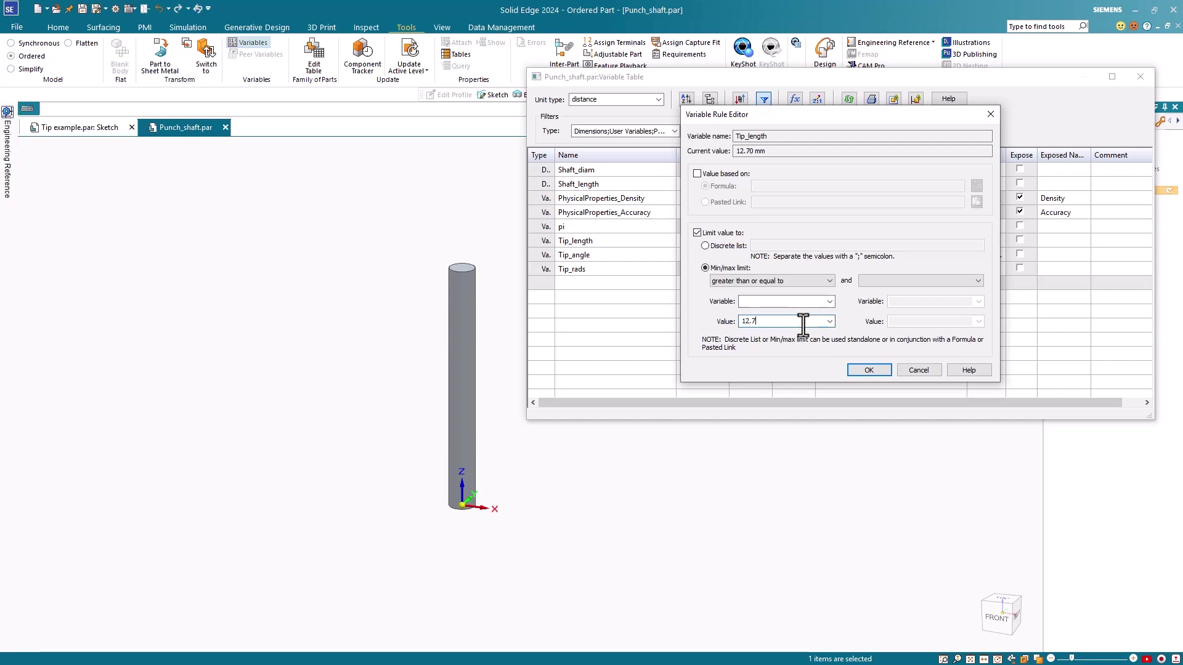
pyautogui.click(971, 281)
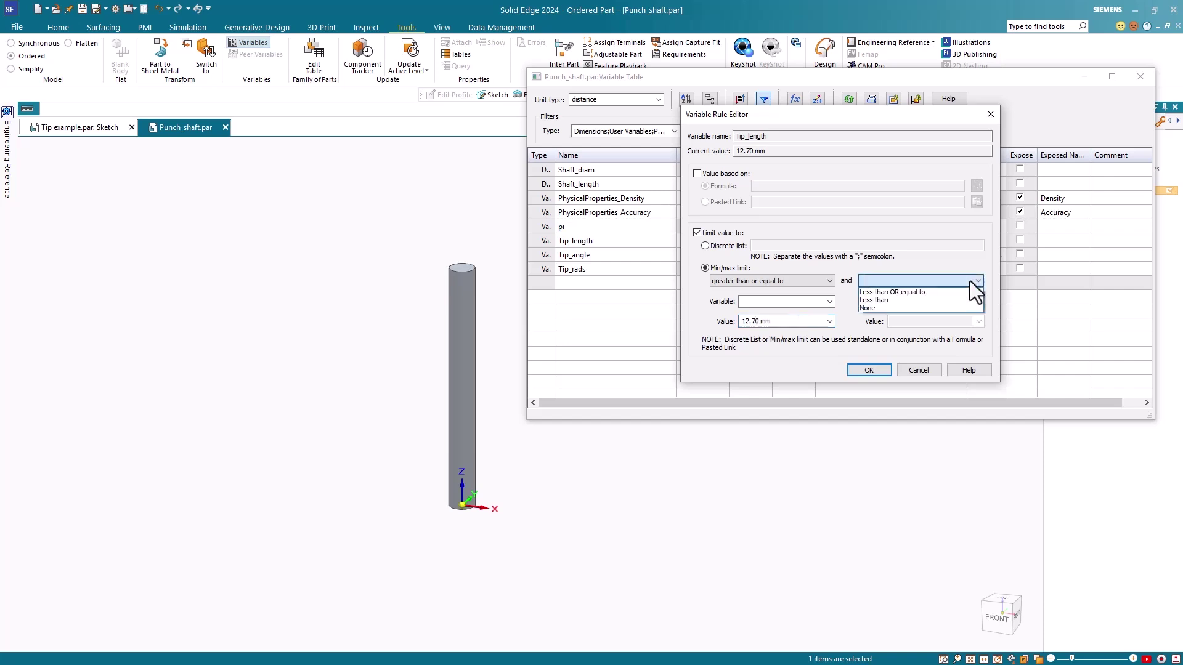
pyautogui.click(931, 293)
pyautogui.click(958, 322)
pyautogui.write('50.8')
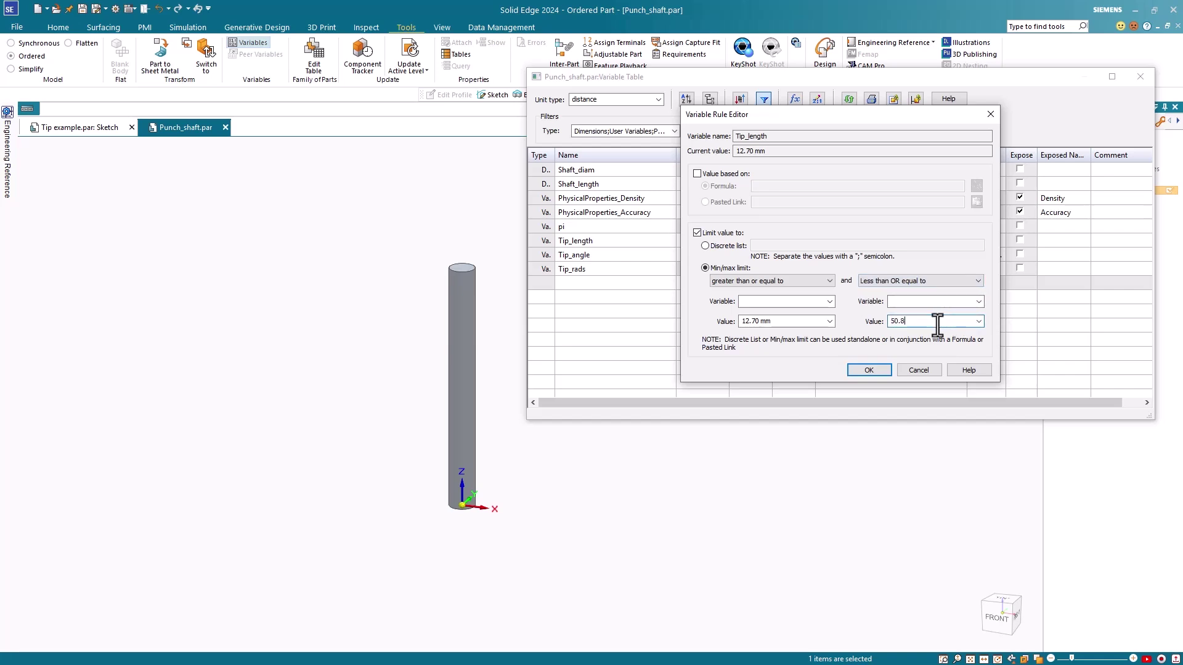
pyautogui.click(870, 371)
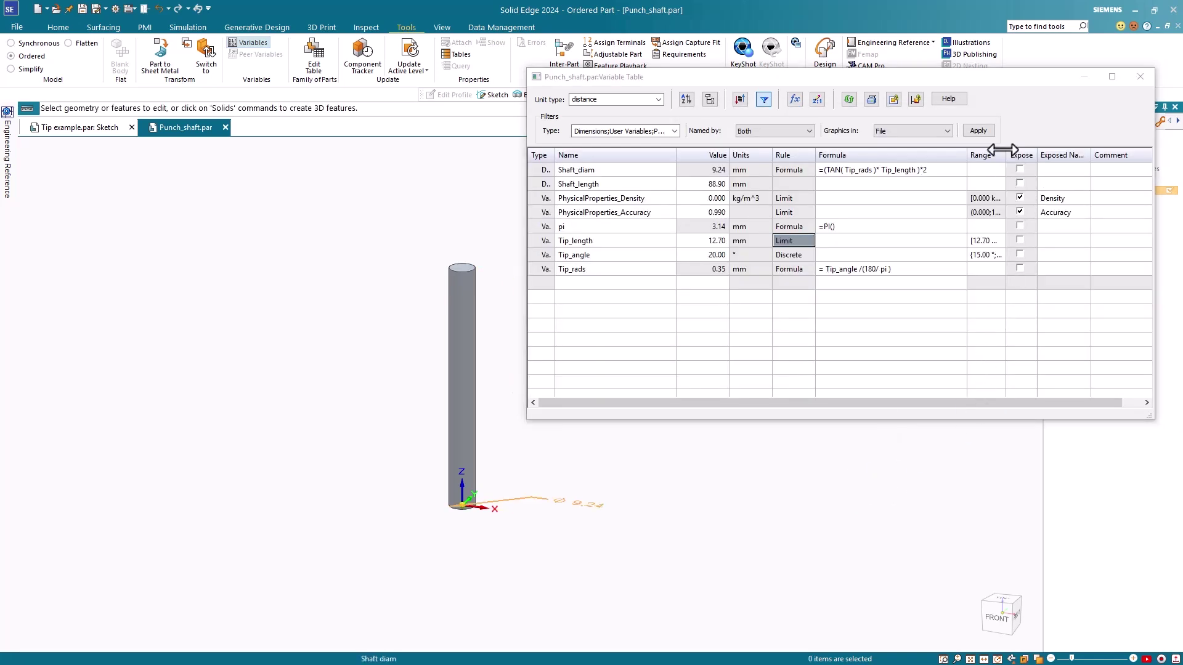
# Step: Widen the Range column, then try 51 for Tip_length and dismiss the out-of-range warning
pyautogui.moveTo(1003, 150); pyautogui.dragTo(1088, 151)
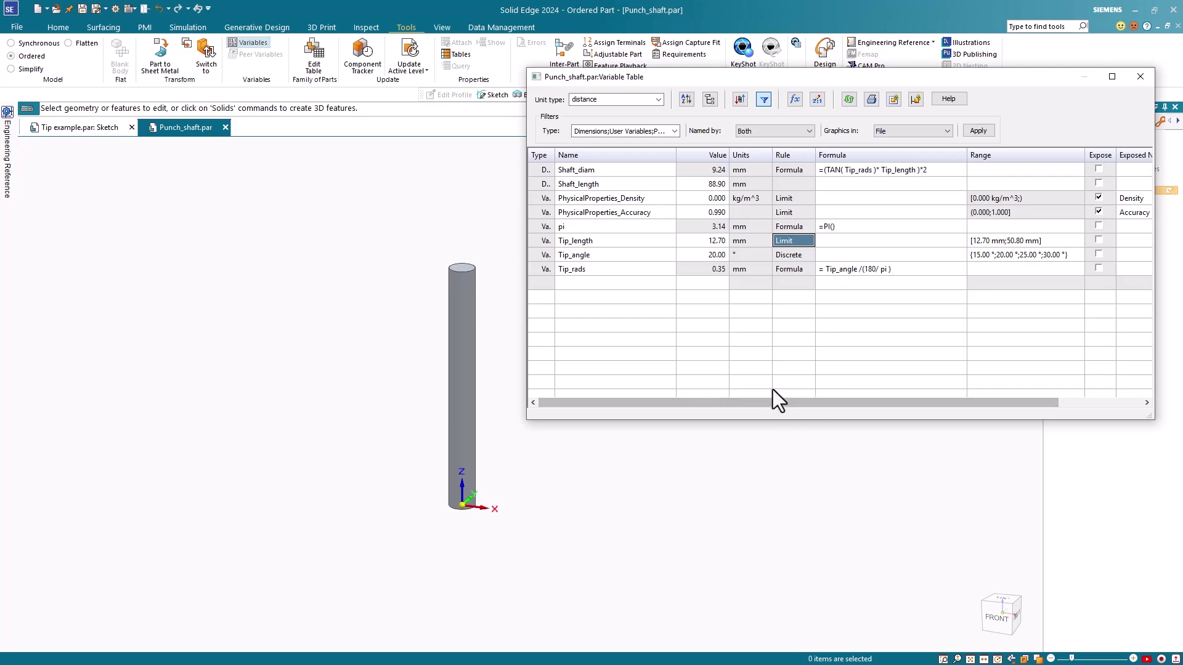
pyautogui.click(720, 243)
pyautogui.click(702, 242)
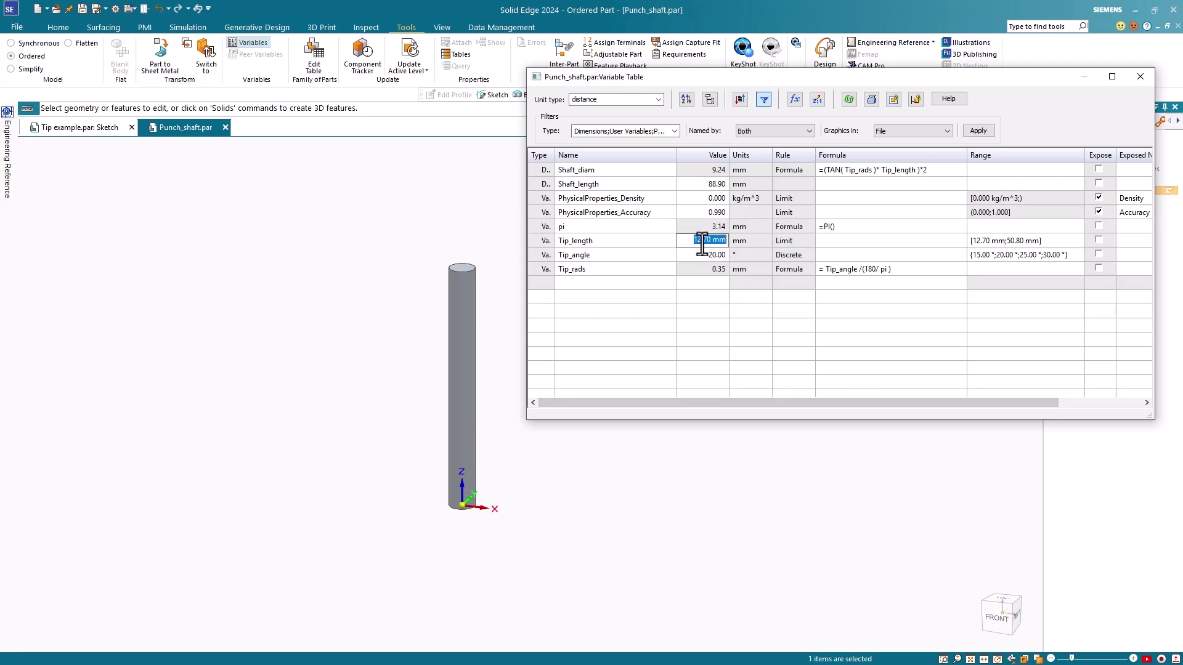
pyautogui.write('51')
pyautogui.press('Return')
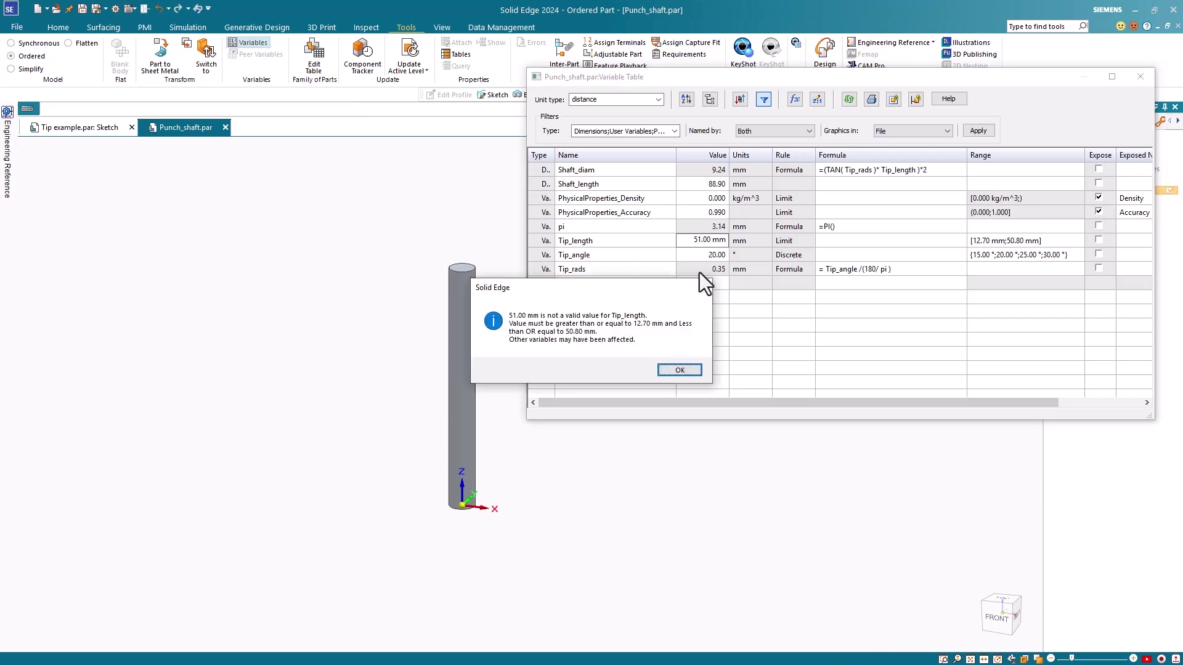
pyautogui.click(685, 371)
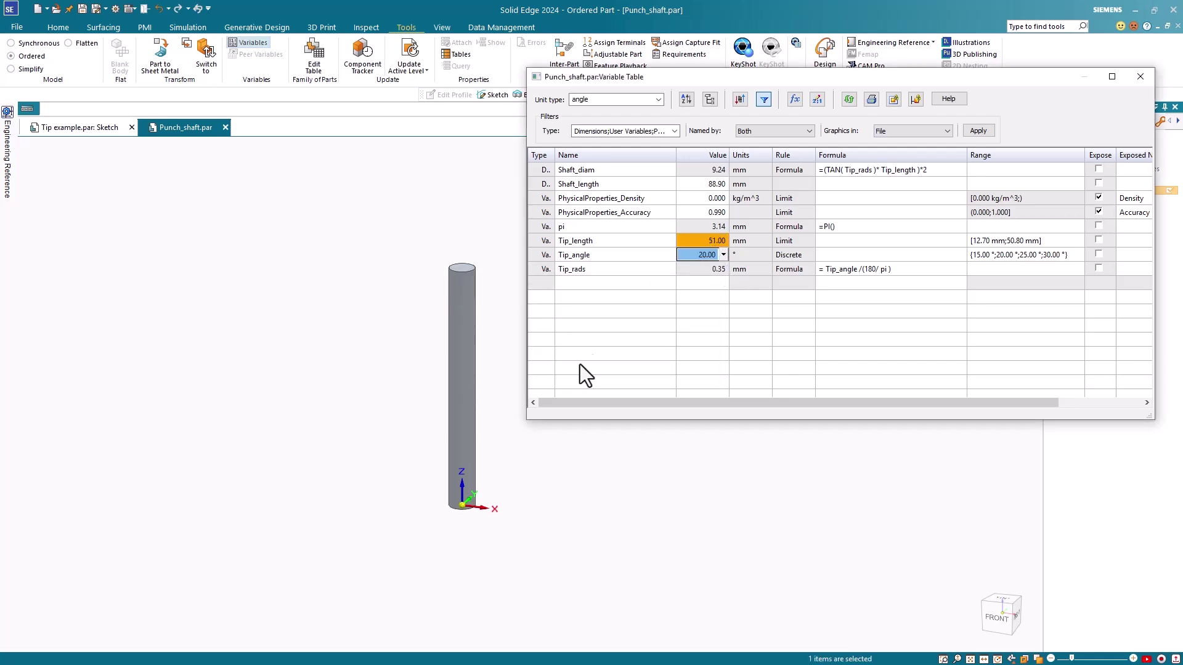
# Step: Set Tip_length to 25 mm and Tip_angle to 15°, making Shaft_diam 13.40 mm
pyautogui.click(707, 242)
pyautogui.click(707, 242)
pyautogui.moveTo(708, 242); pyautogui.dragTo(681, 240)
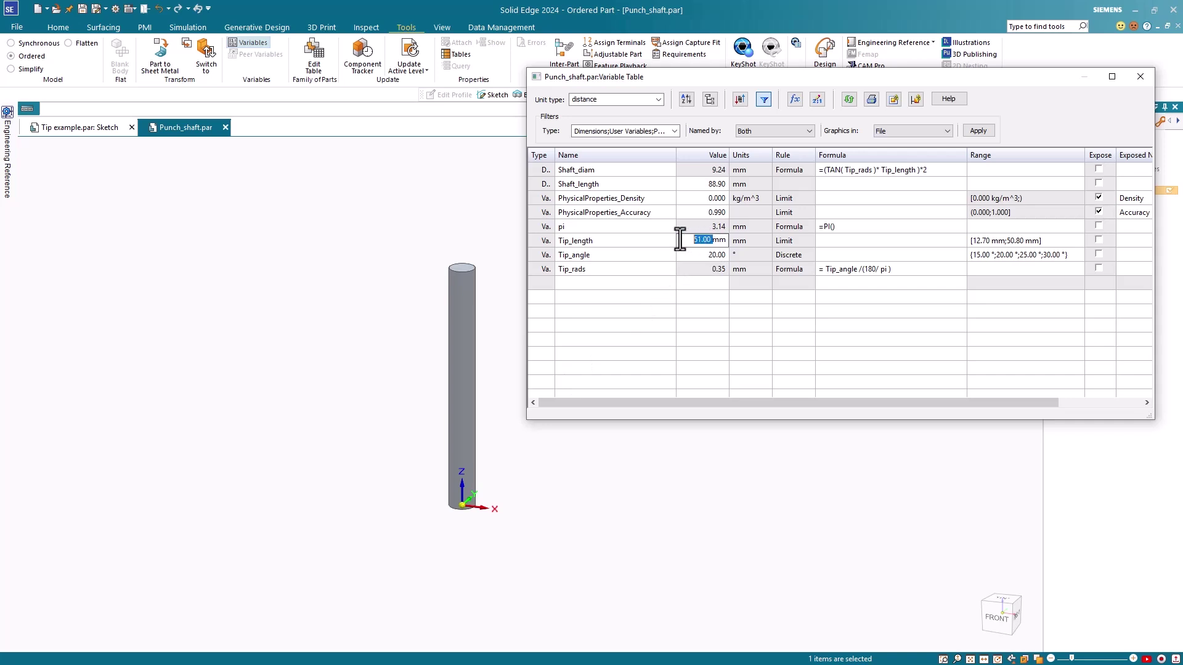
pyautogui.write('2')
pyautogui.click(709, 259)
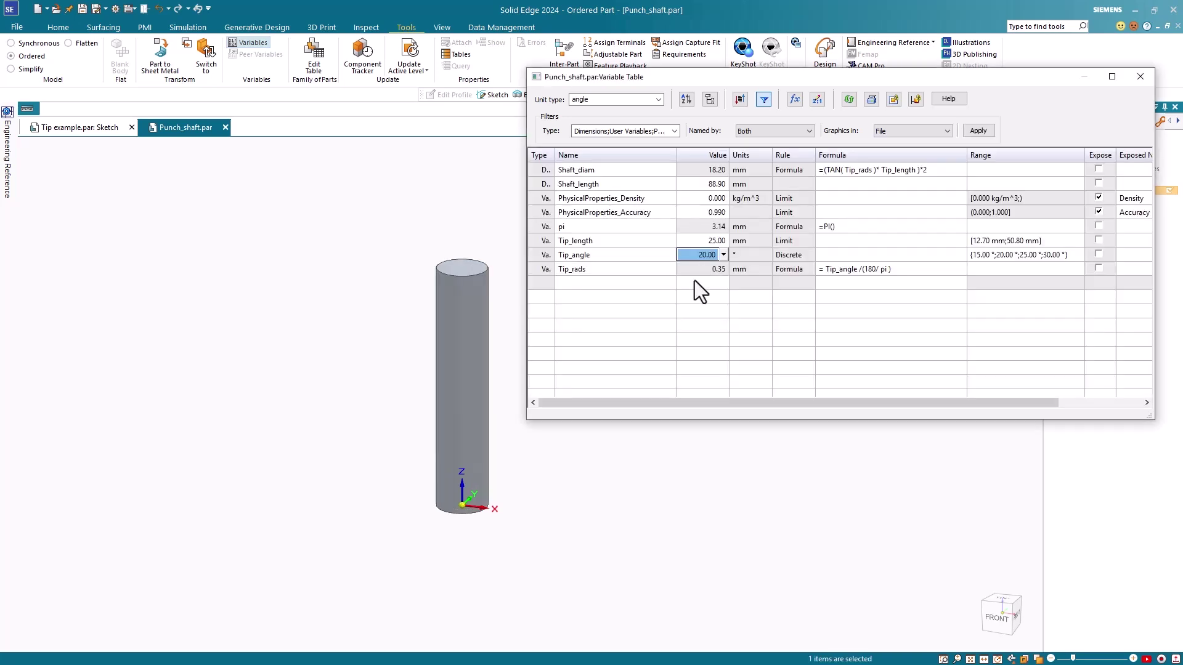
pyautogui.click(600, 559)
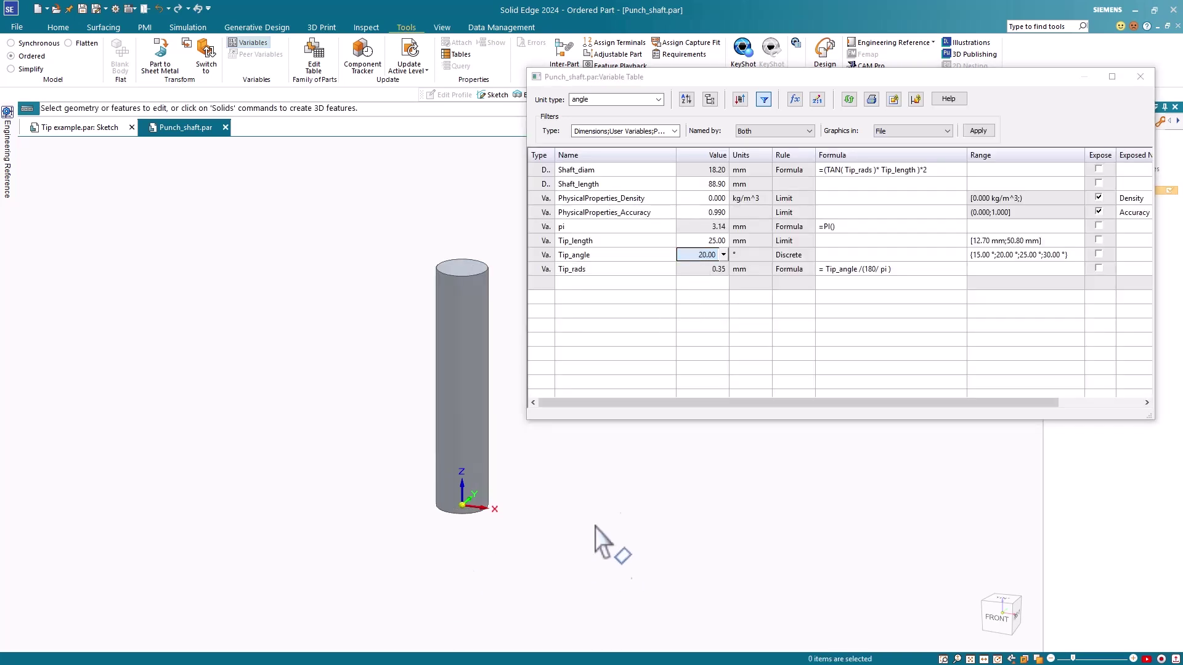
pyautogui.click(722, 256)
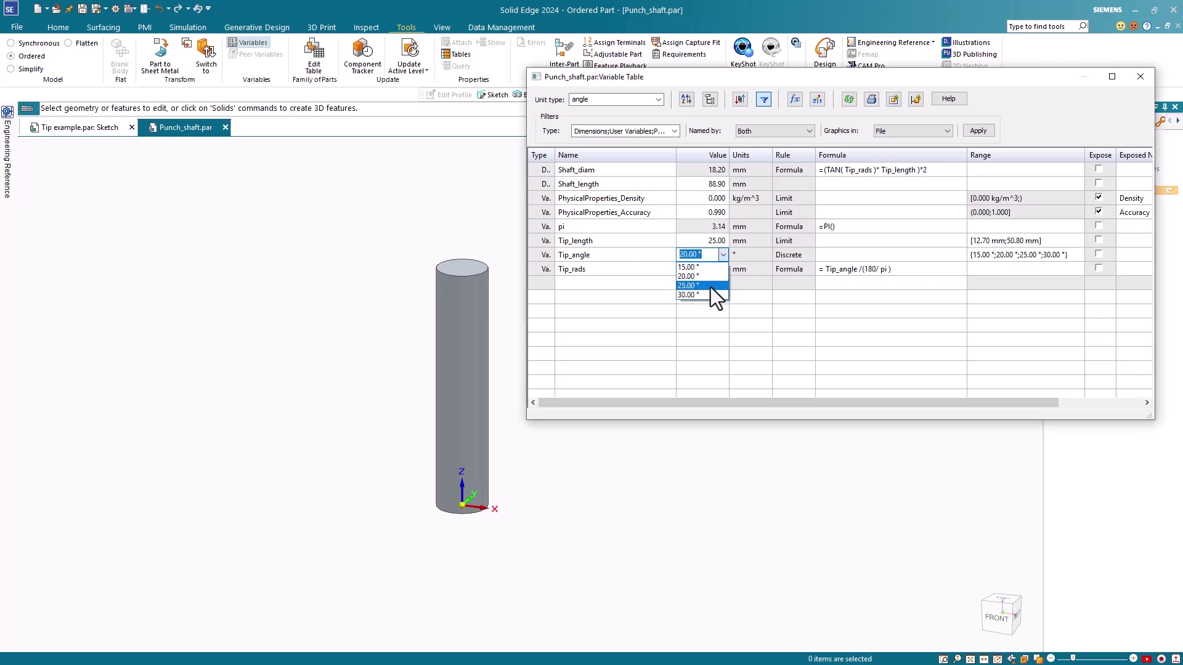
pyautogui.click(707, 268)
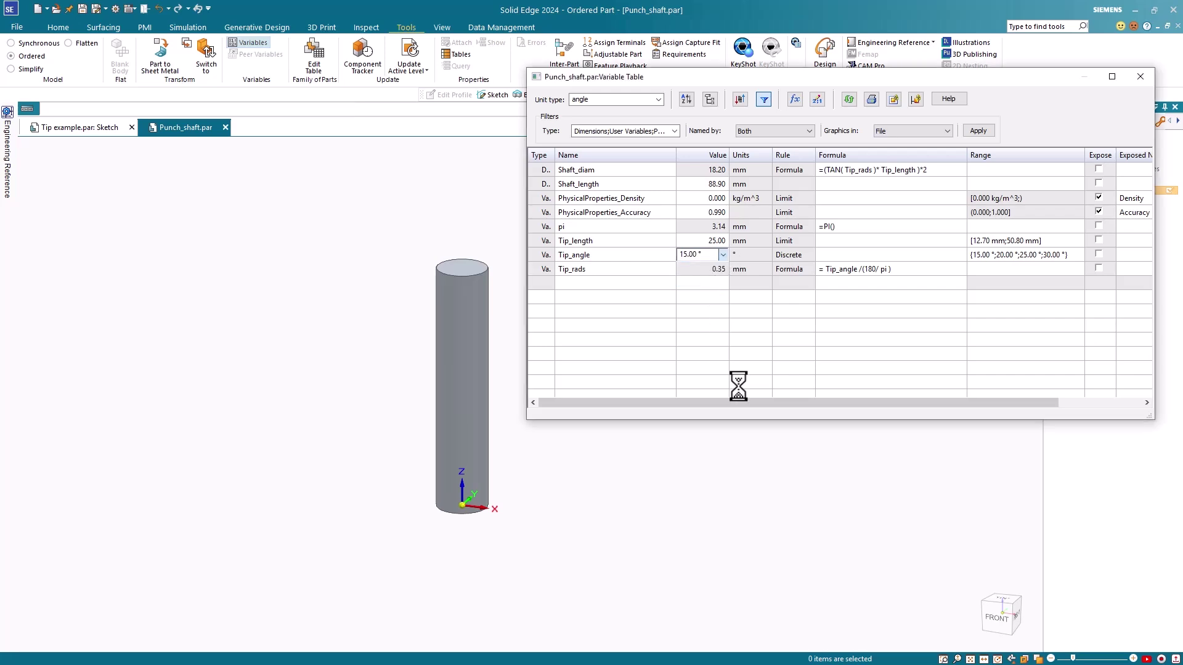
# Step: Close the Variable Table to return to the Punch_shaft.par model
pyautogui.click(1141, 77)
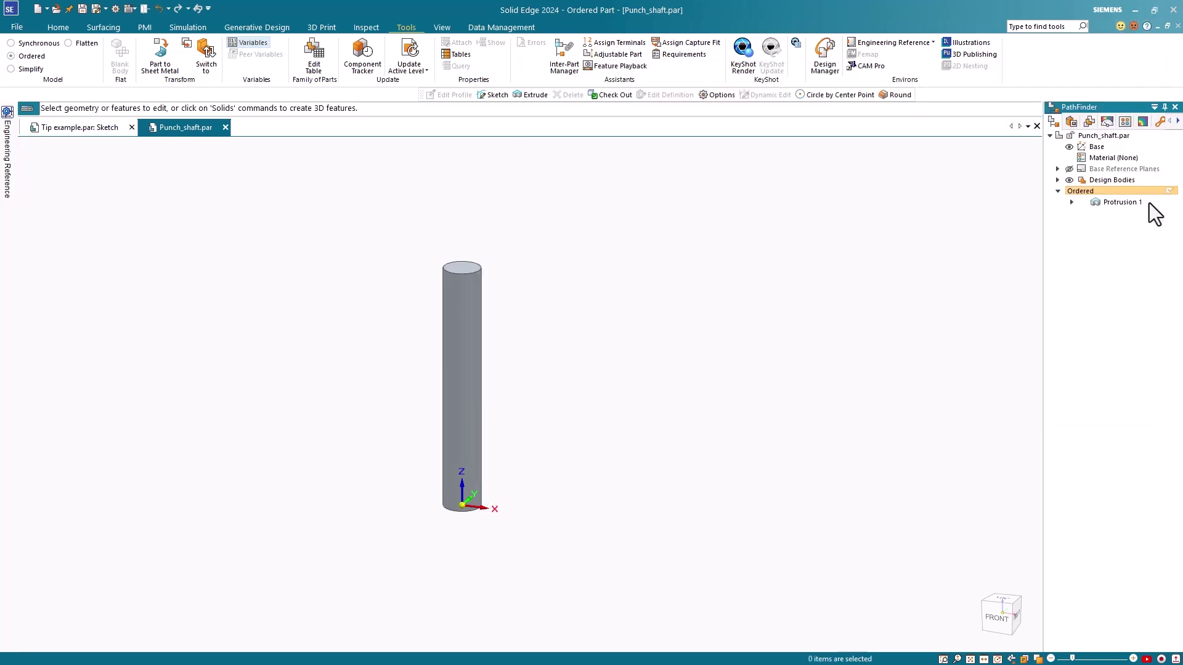